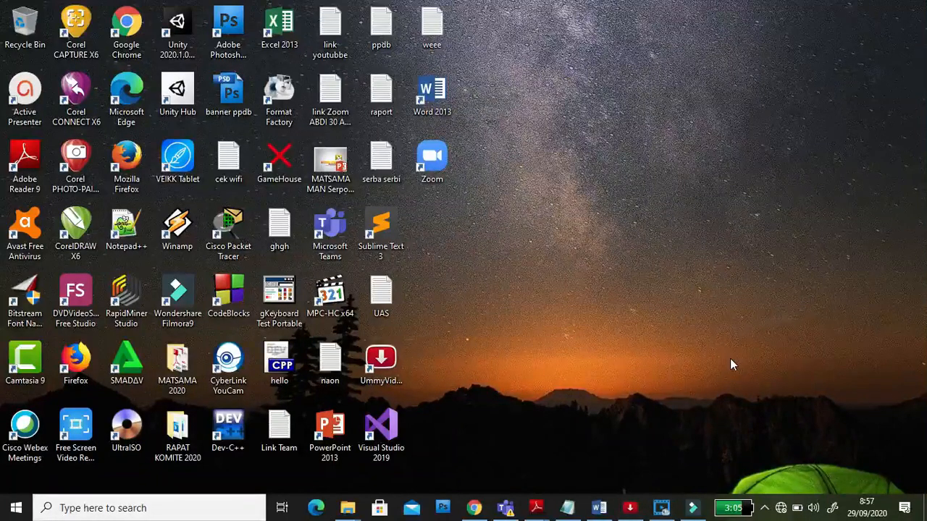
Examine page 22 of DESAIN-GRAFIS-XII.pdf in Adobe Reader on creating and combining shapes in Illustrator and CorelDRAW.
{"action": "mouse_move", "coordinate": [545, 510]}
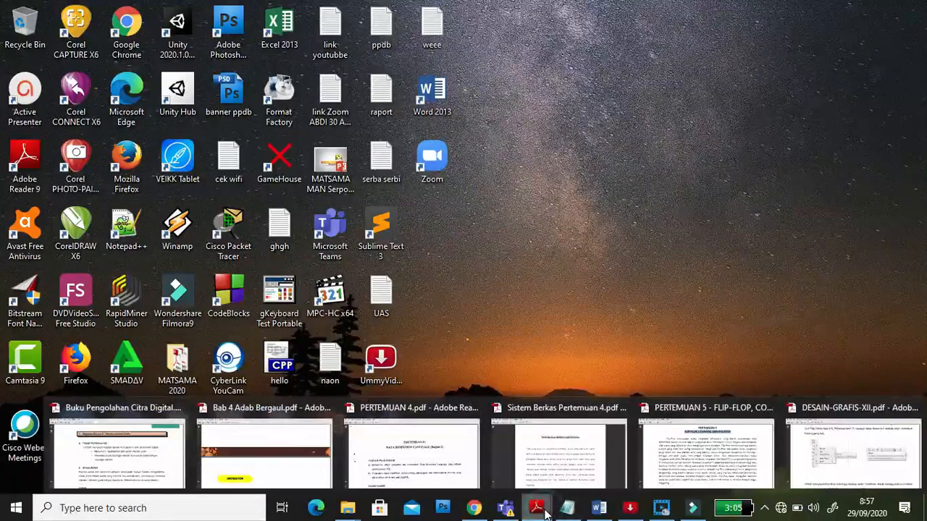
{"action": "left_click", "coordinate": [826, 409]}
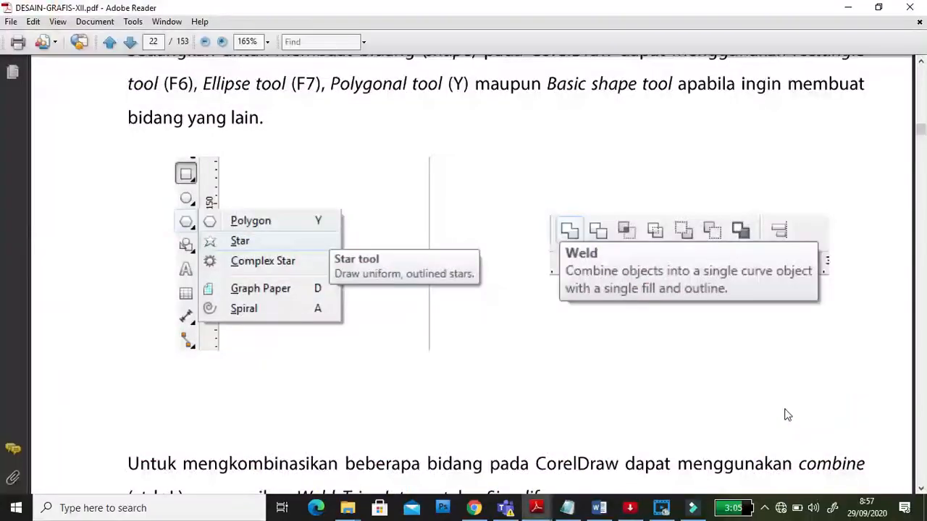
{"action": "scroll", "coordinate": [417, 213], "scroll_direction": "up", "scroll_amount": 5}
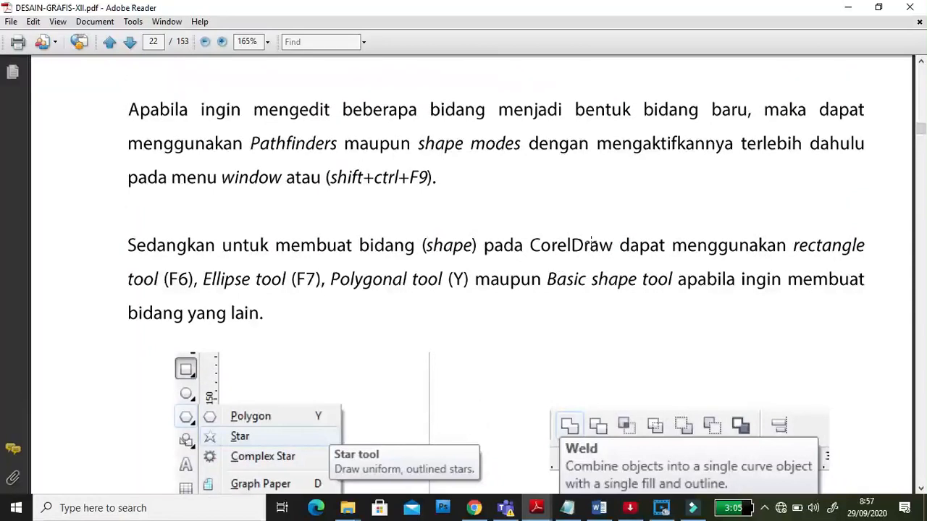
{"action": "scroll", "coordinate": [591, 244], "scroll_direction": "up", "scroll_amount": 7}
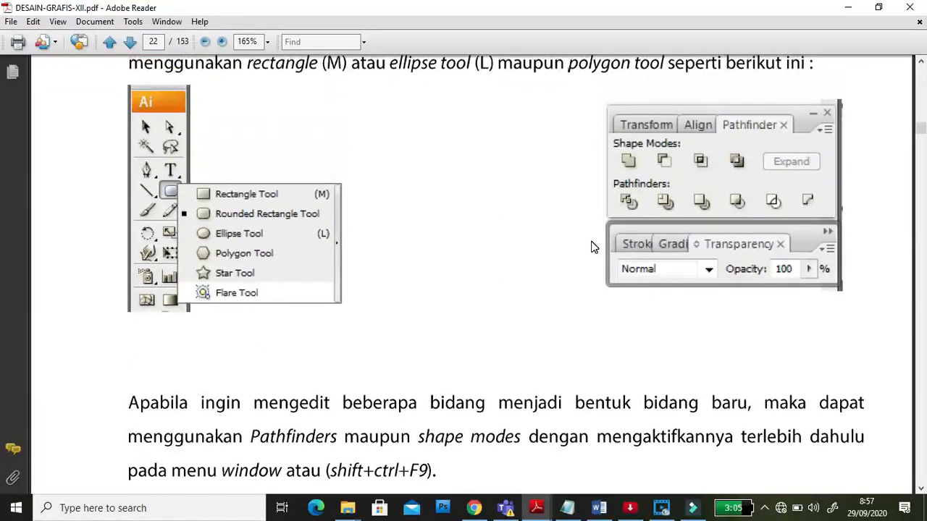
{"action": "scroll", "coordinate": [592, 247], "scroll_direction": "up", "scroll_amount": 3}
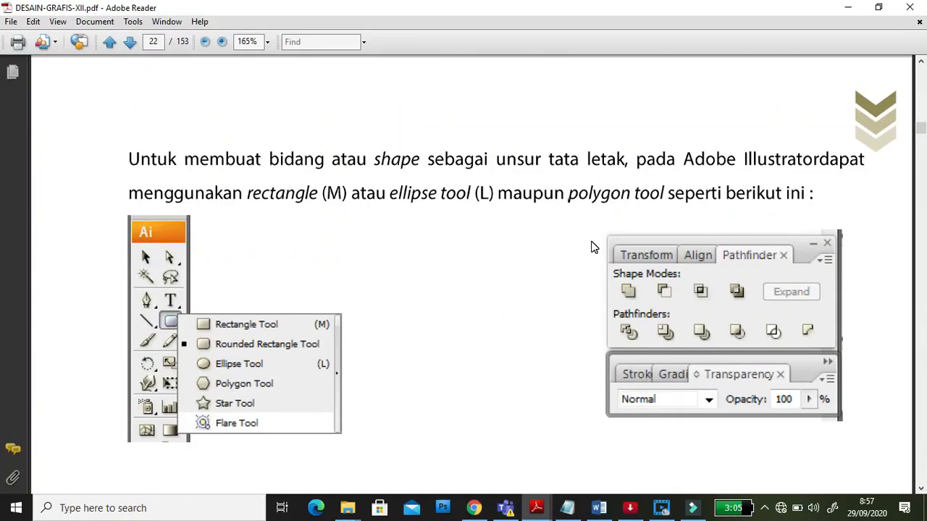
{"action": "scroll", "coordinate": [591, 245], "scroll_direction": "up", "scroll_amount": 5}
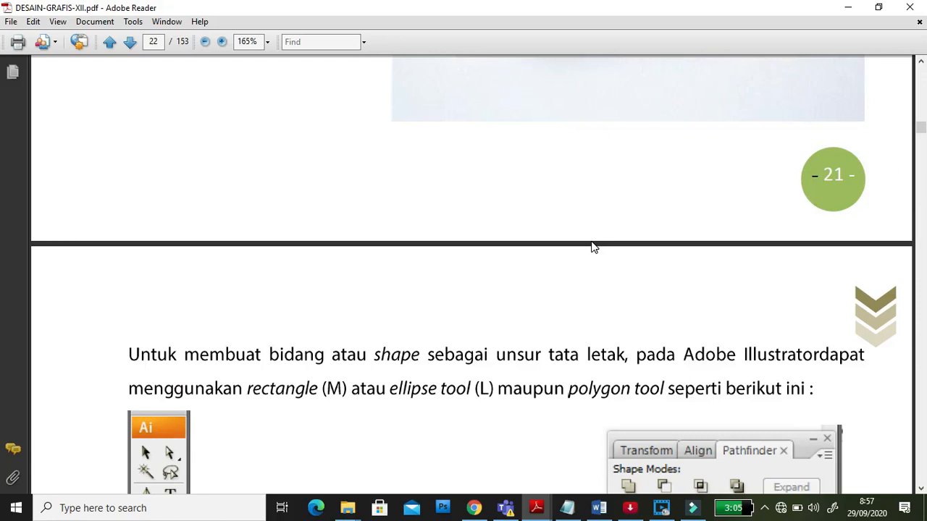
{"action": "scroll", "coordinate": [591, 241], "scroll_direction": "up", "scroll_amount": 2}
{"action": "scroll", "coordinate": [591, 241], "scroll_direction": "up", "scroll_amount": 2}
{"action": "scroll", "coordinate": [590, 242], "scroll_direction": "down", "scroll_amount": 11}
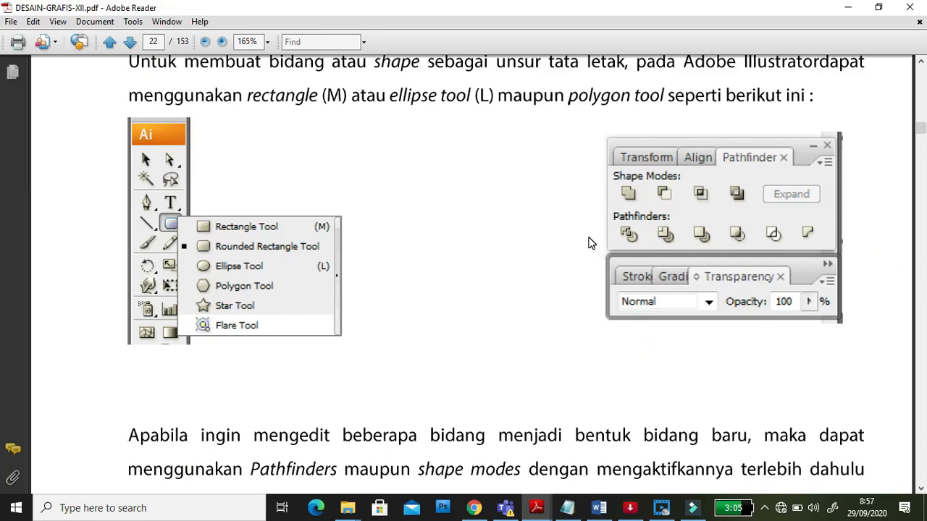
{"action": "scroll", "coordinate": [590, 241], "scroll_direction": "down", "scroll_amount": 1}
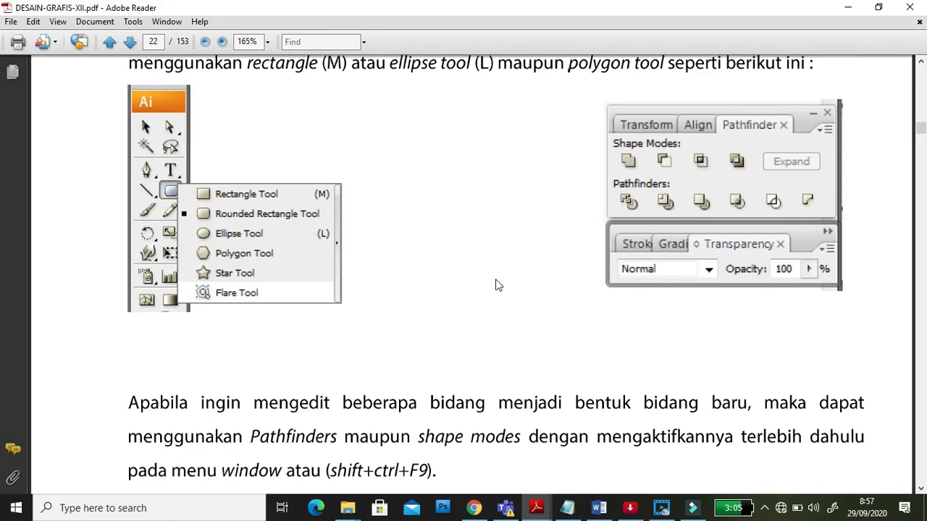
{"action": "scroll", "coordinate": [498, 265], "scroll_direction": "down", "scroll_amount": 12}
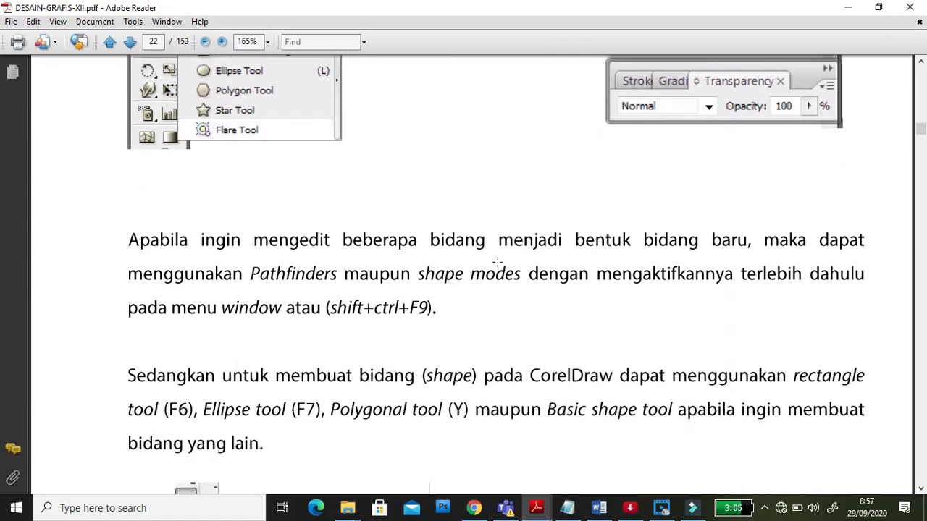
{"action": "scroll", "coordinate": [497, 265], "scroll_direction": "down", "scroll_amount": 2}
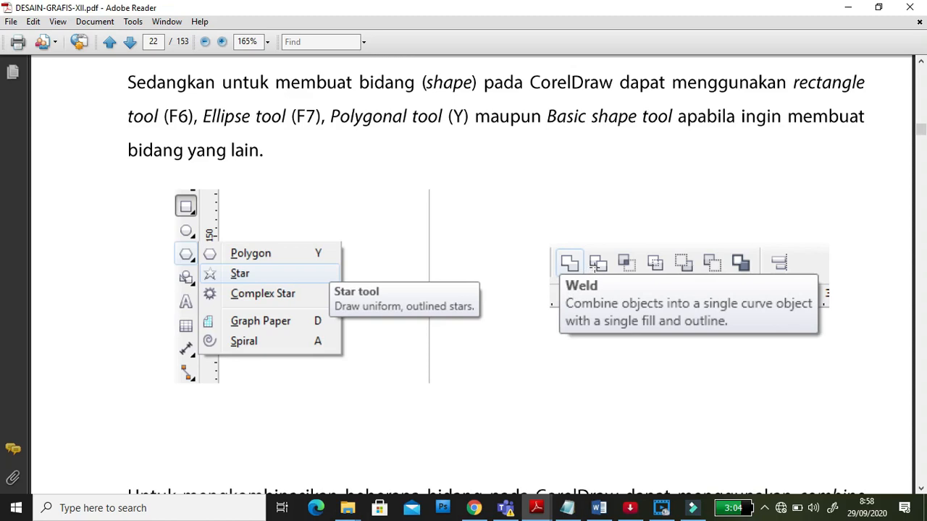
{"action": "scroll", "coordinate": [577, 304], "scroll_direction": "down", "scroll_amount": 3}
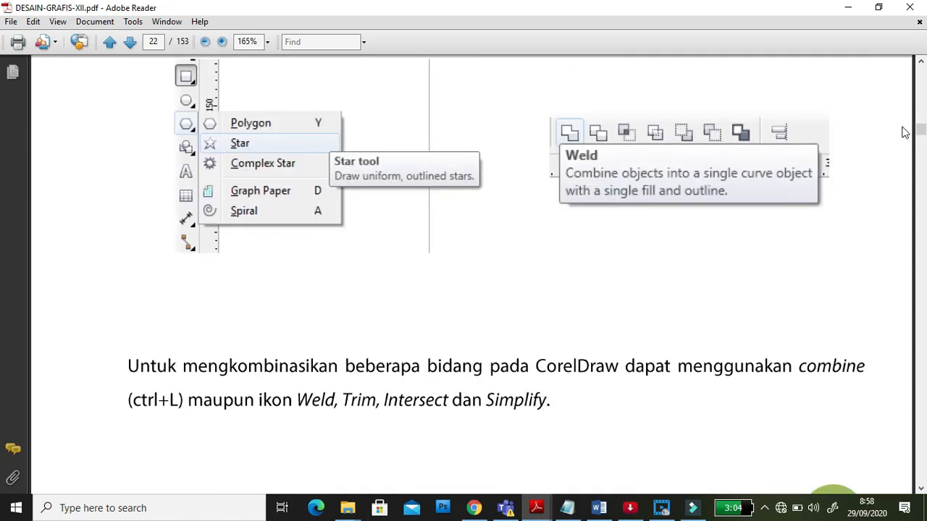
{"action": "left_click", "coordinate": [849, 9]}
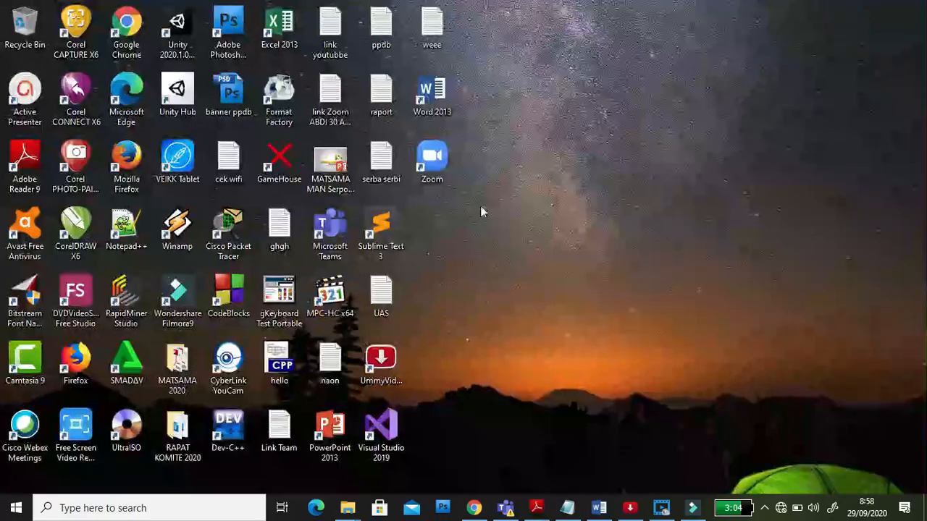
Launch CorelDRAW X6, dismiss its welcome message and create a blank 210 × 297 cm portrait document in CMYK at 300 dpi.
{"action": "left_click", "coordinate": [80, 223]}
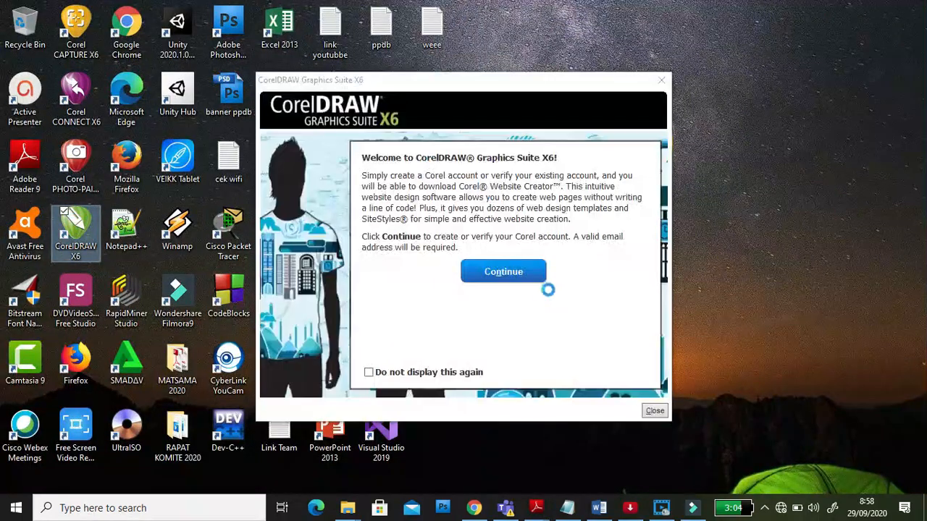
{"action": "left_click", "coordinate": [654, 410]}
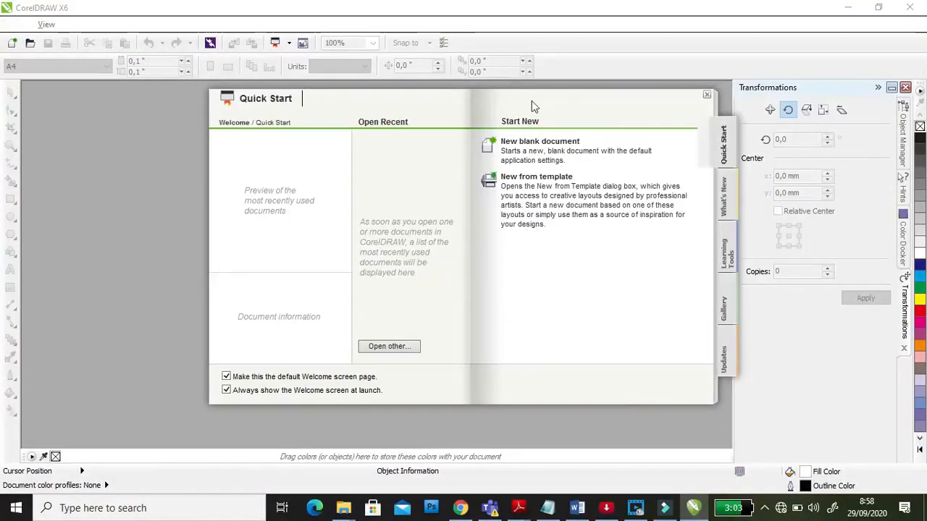
{"action": "left_click", "coordinate": [519, 143]}
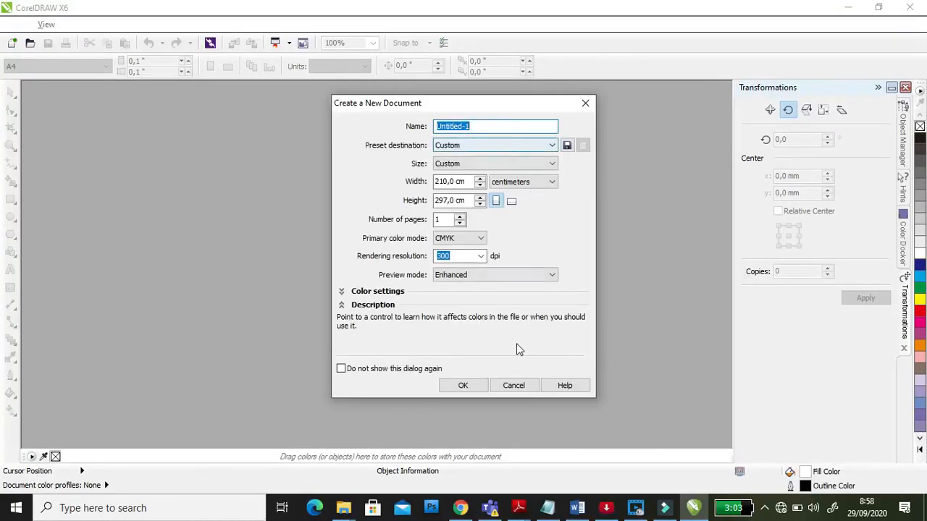
{"action": "left_click", "coordinate": [465, 387]}
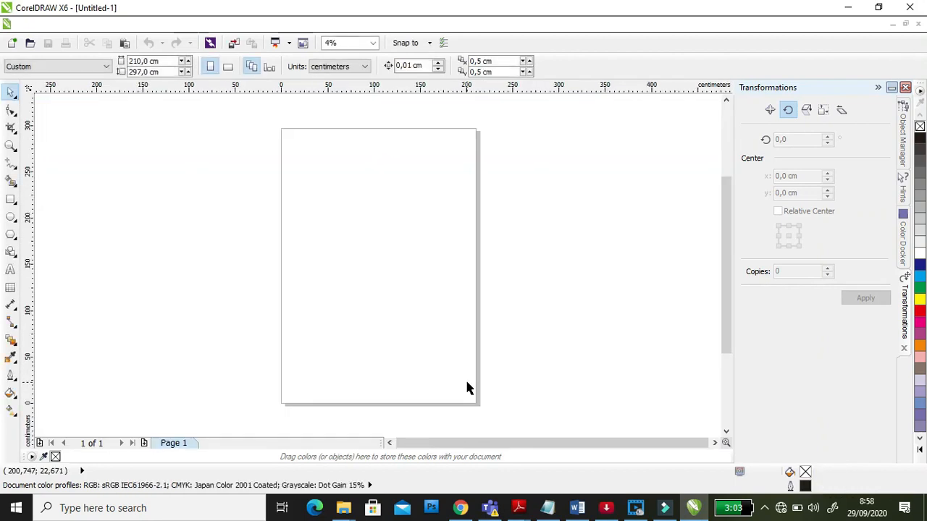
{"action": "left_click", "coordinate": [767, 509]}
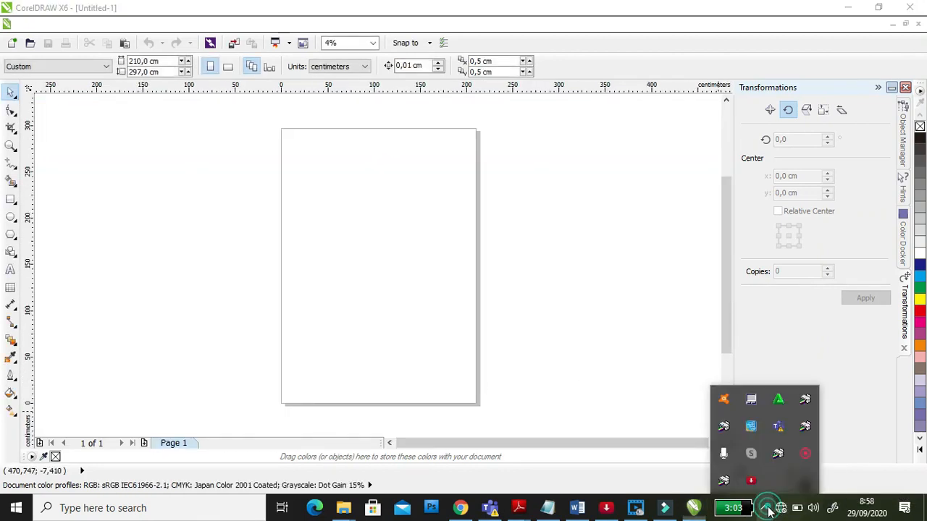
{"action": "right_click", "coordinate": [800, 459]}
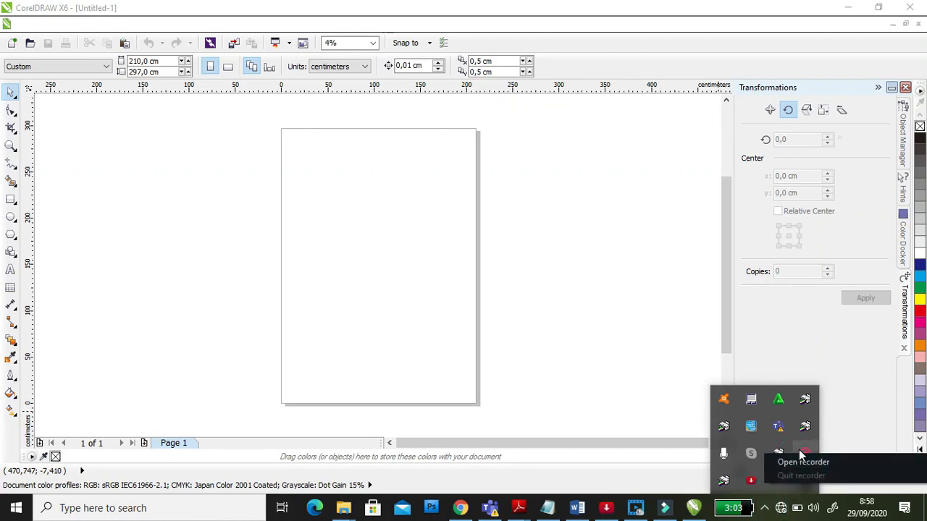
{"action": "left_click", "coordinate": [801, 460]}
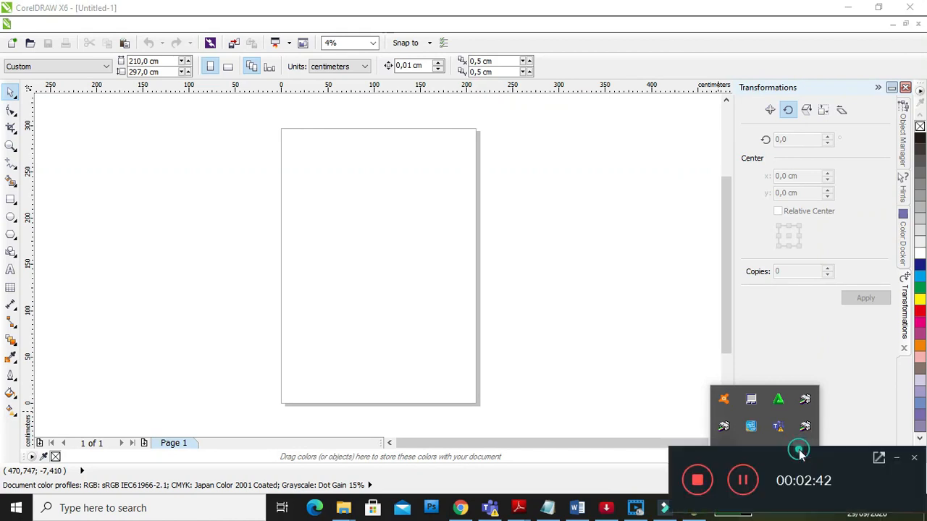
{"action": "left_click", "coordinate": [699, 482]}
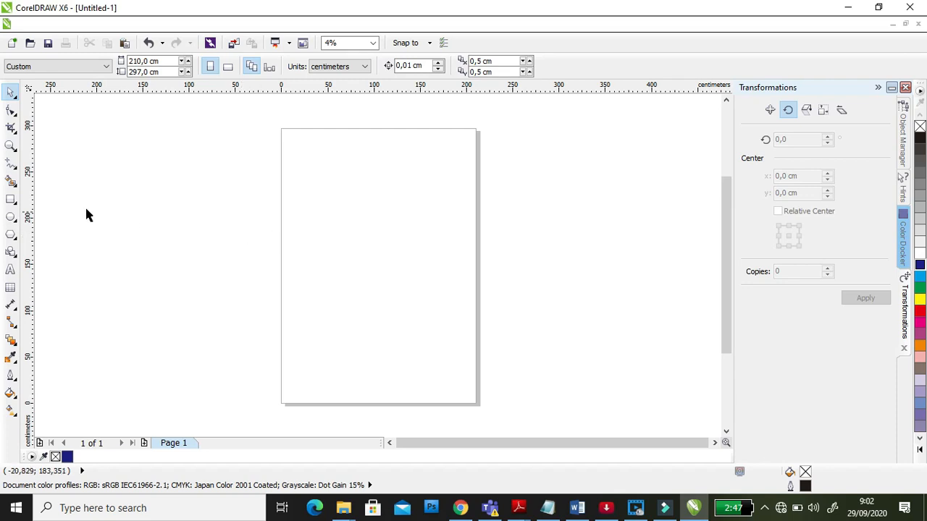
Draw a rectangle about 101 × 95 cm beside the page and an ellipse about 117 × 122 cm on the page.
{"action": "left_click", "coordinate": [11, 199]}
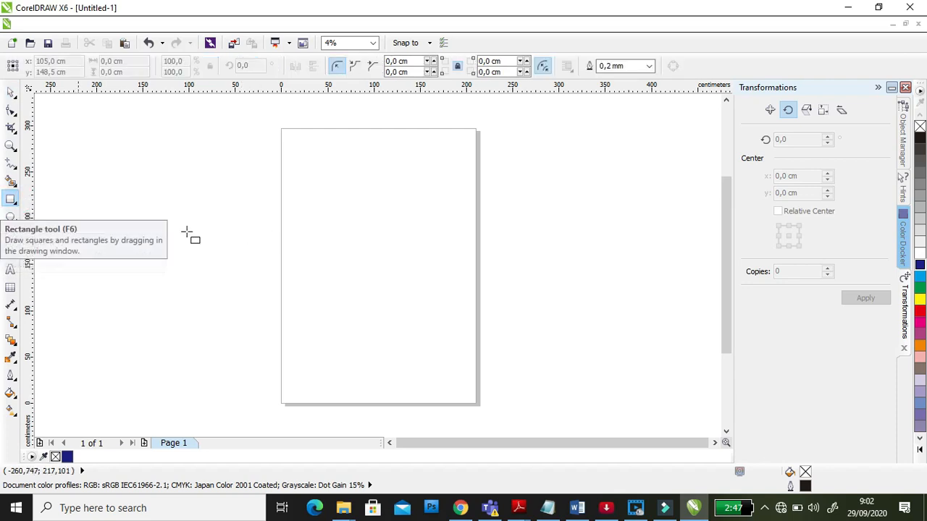
{"action": "left_click_drag", "start_coordinate": [156, 180], "coordinate": [251, 268]}
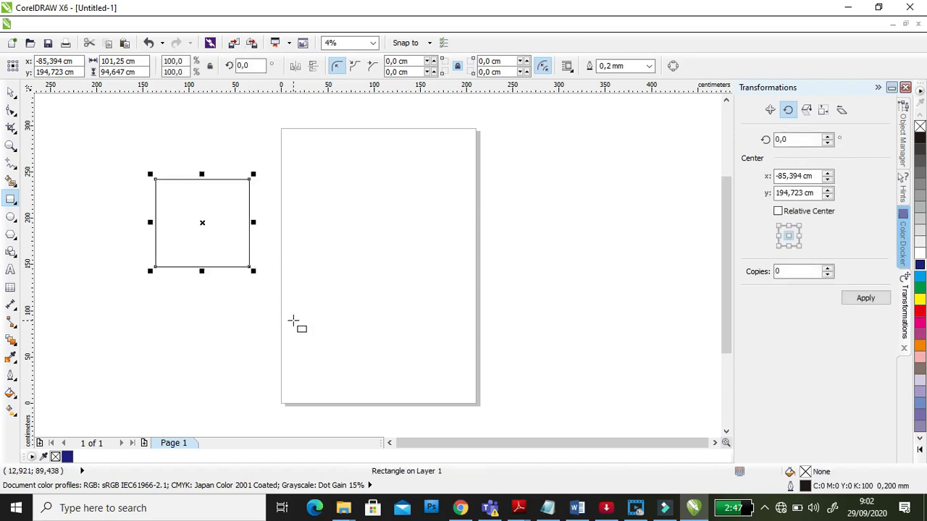
{"action": "left_click", "coordinate": [11, 216]}
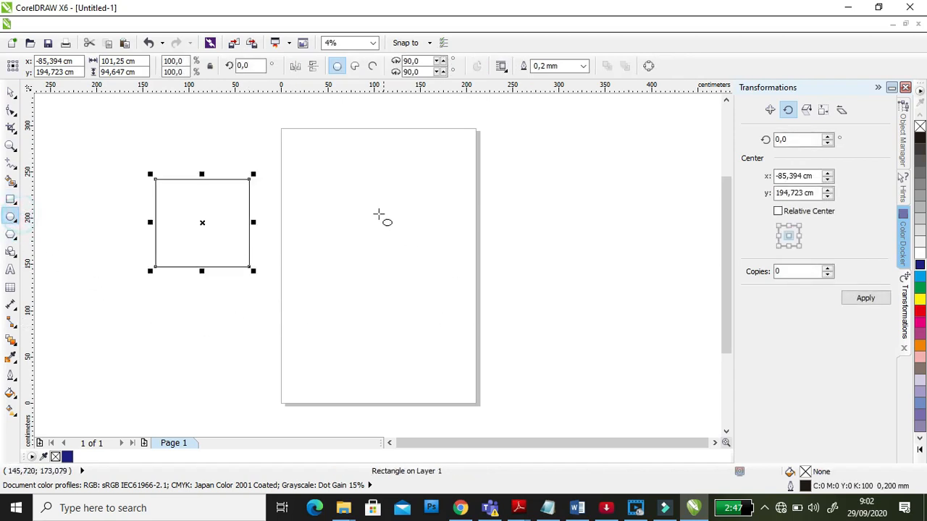
{"action": "left_click_drag", "start_coordinate": [347, 185], "coordinate": [459, 302]}
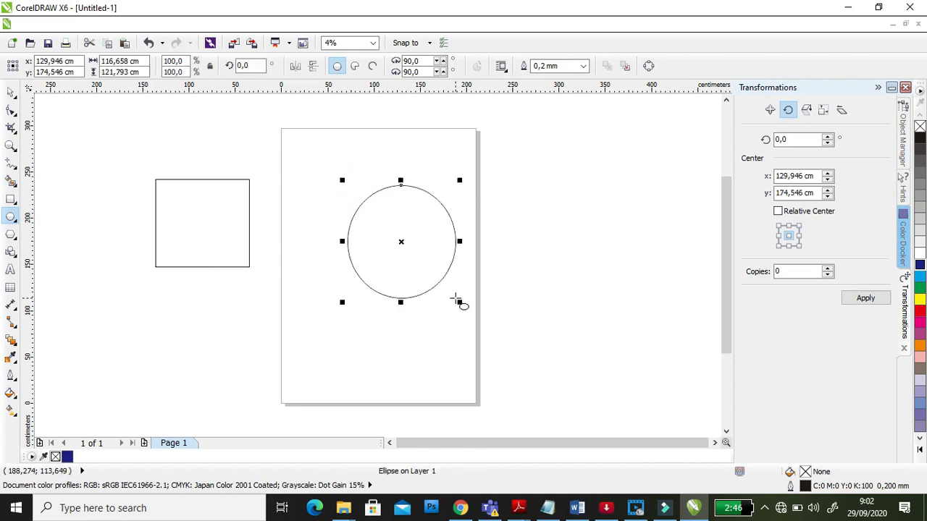
Move the rectangle onto the page so that its lower-right corner overlaps the ellipse.
{"action": "left_click", "coordinate": [11, 92]}
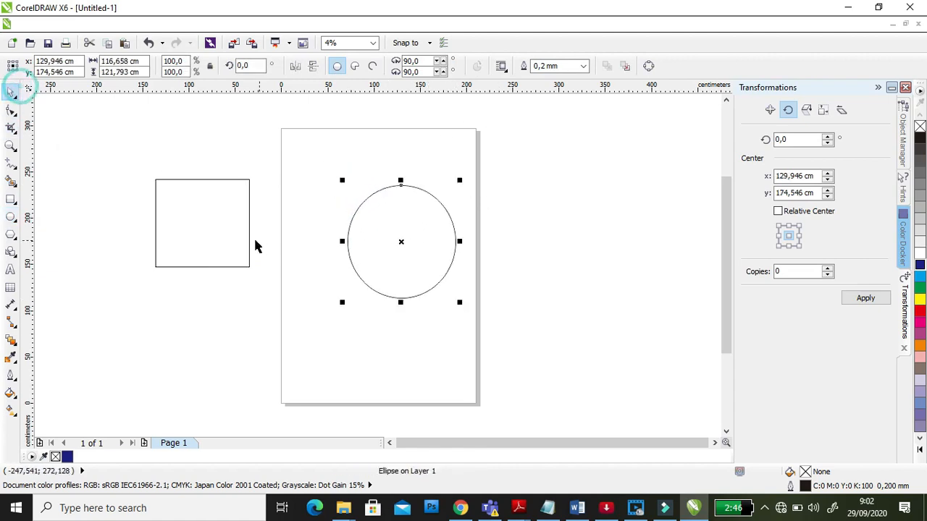
{"action": "left_click", "coordinate": [224, 231]}
{"action": "left_click_drag", "start_coordinate": [223, 206], "coordinate": [365, 185]}
{"action": "left_click", "coordinate": [341, 184]}
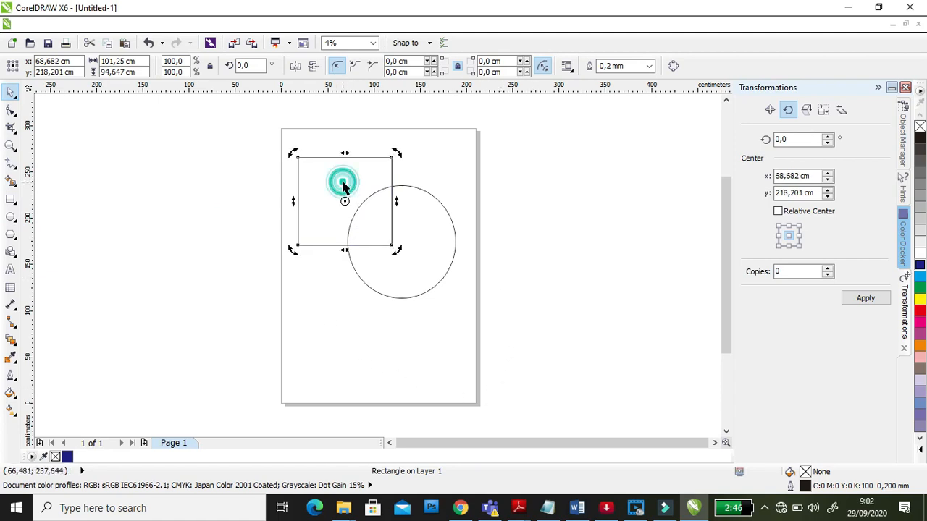
Fill the rectangle with cyan and the ellipse with yellow.
{"action": "left_click", "coordinate": [920, 280]}
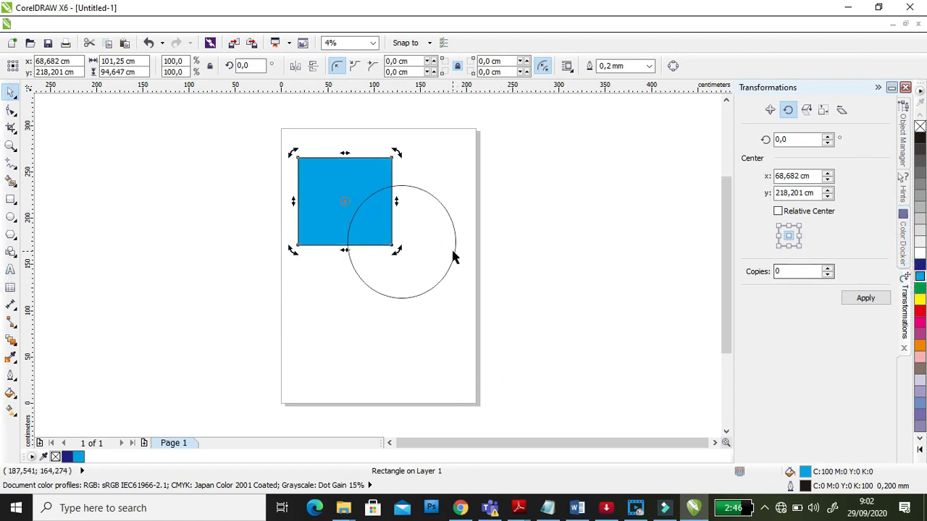
{"action": "left_click", "coordinate": [567, 242]}
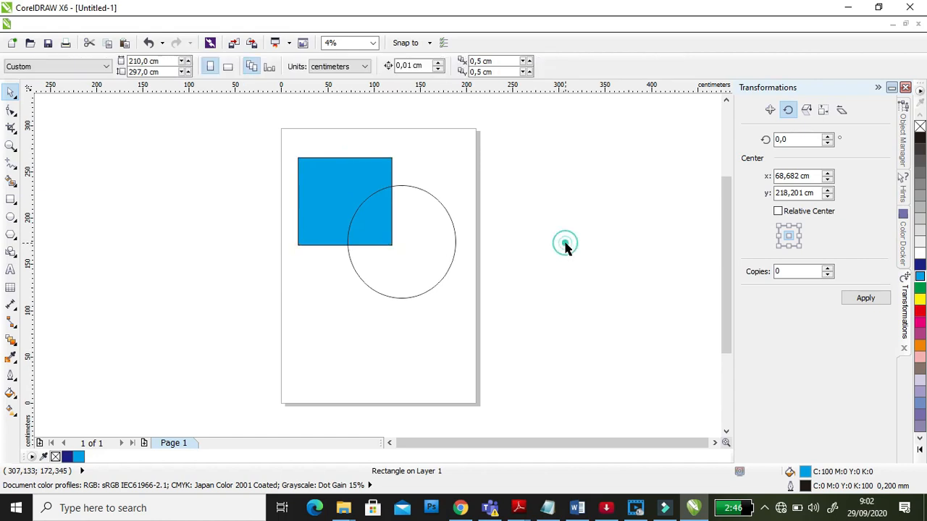
{"action": "left_click", "coordinate": [425, 235]}
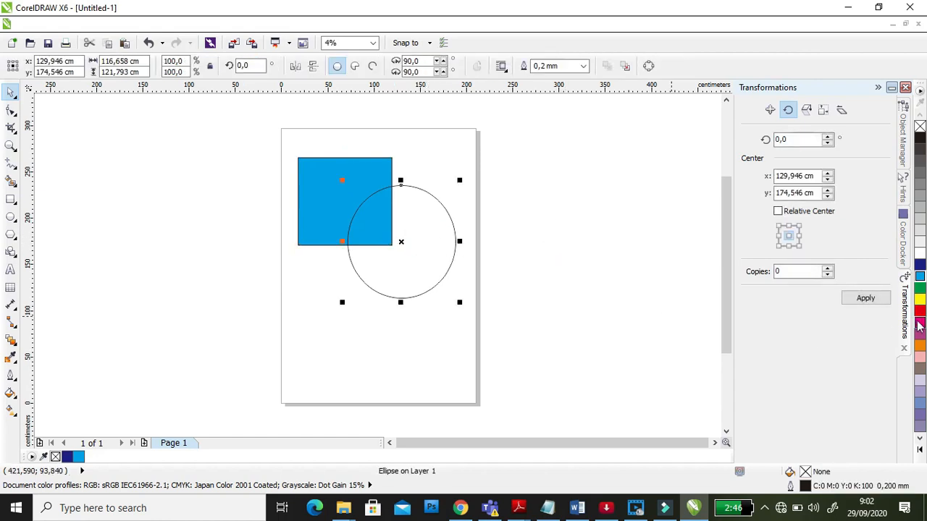
{"action": "left_click", "coordinate": [919, 299]}
{"action": "left_click", "coordinate": [629, 282]}
{"action": "left_click", "coordinate": [394, 225]}
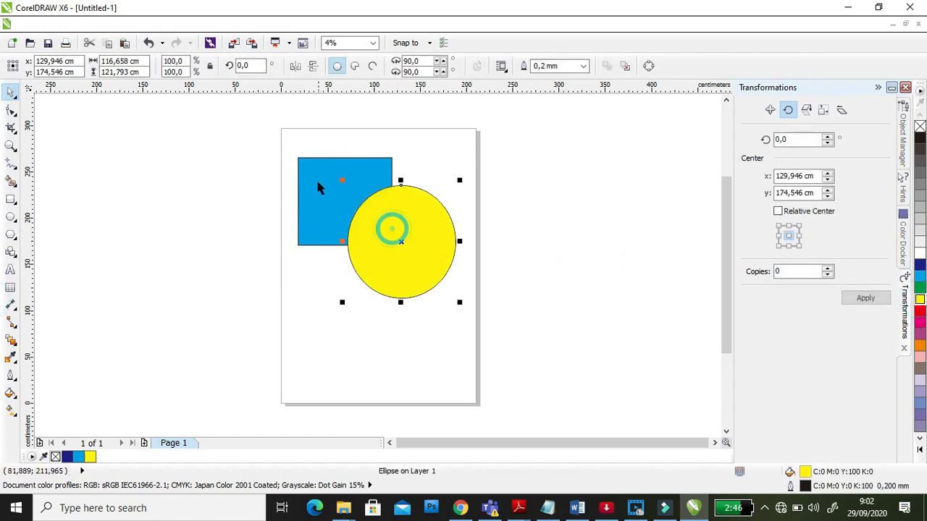
Shift the cyan rectangle slightly toward the page's middle and place the yellow ellipse over the rectangle's lower-right corner.
{"action": "left_click", "coordinate": [317, 178]}
{"action": "left_click_drag", "start_coordinate": [423, 230], "coordinate": [554, 217]}
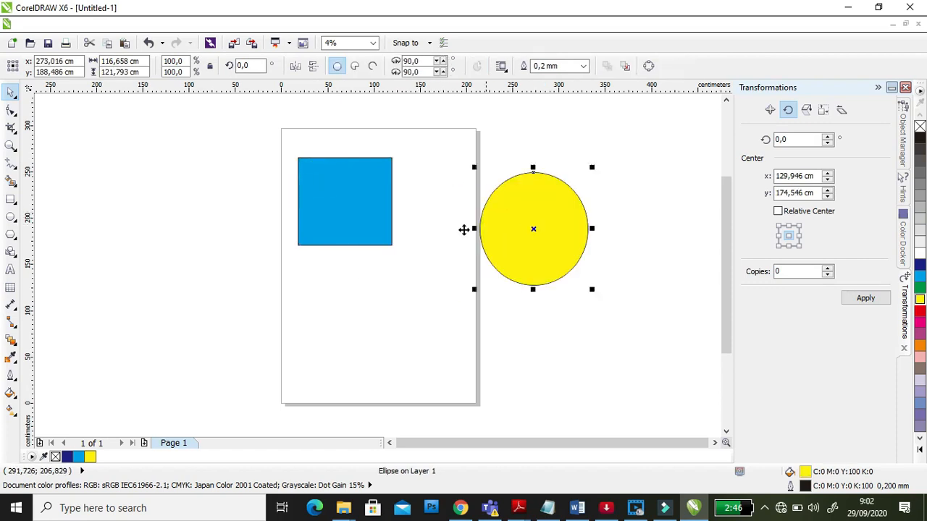
{"action": "left_click_drag", "start_coordinate": [368, 205], "coordinate": [384, 229]}
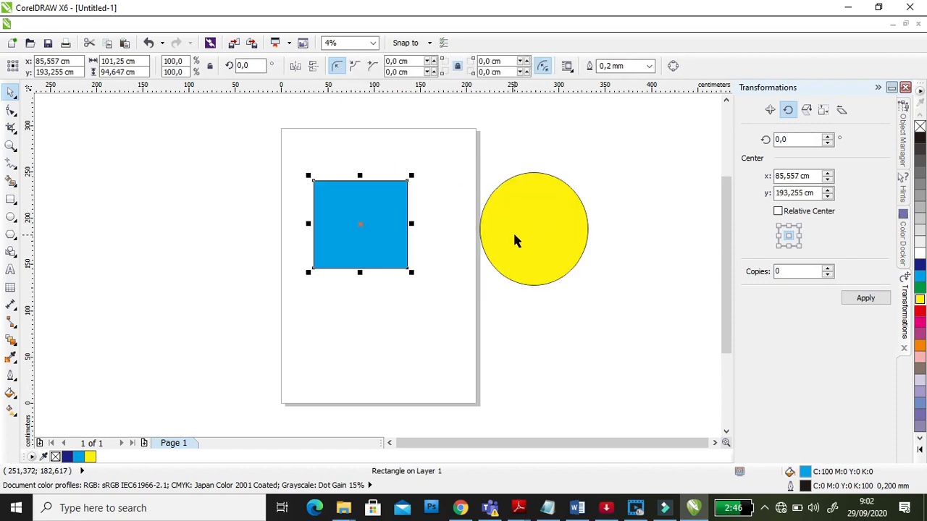
{"action": "left_click", "coordinate": [533, 215]}
{"action": "left_click_drag", "start_coordinate": [532, 213], "coordinate": [415, 232]}
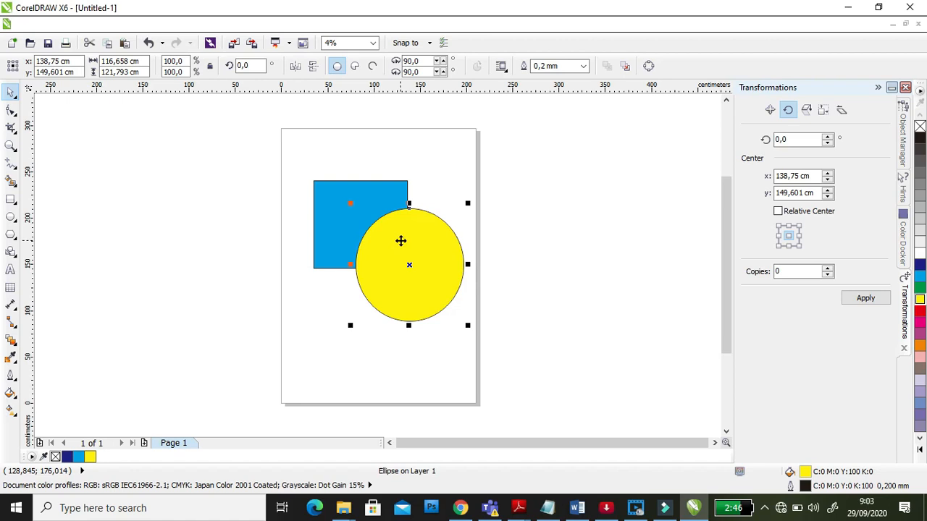
{"action": "left_click", "coordinate": [322, 189], "text": "shift"}
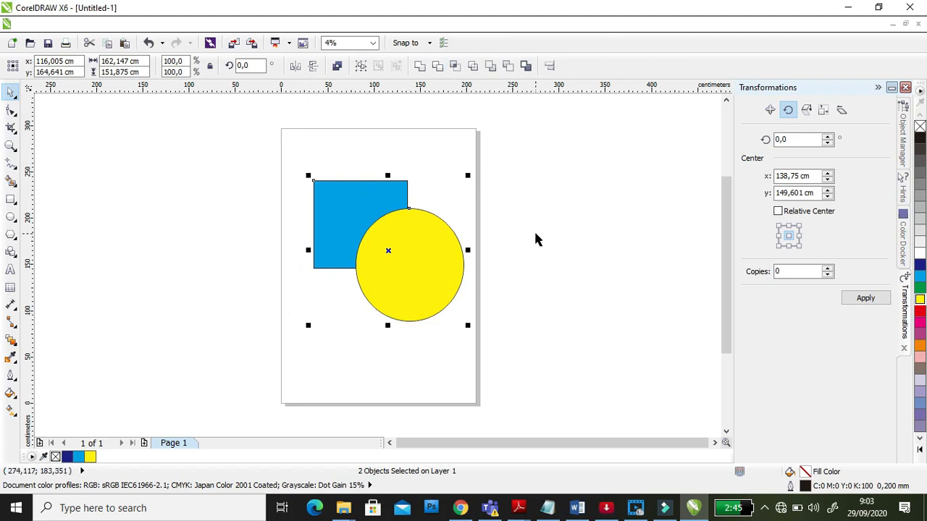
{"action": "left_click", "coordinate": [549, 202]}
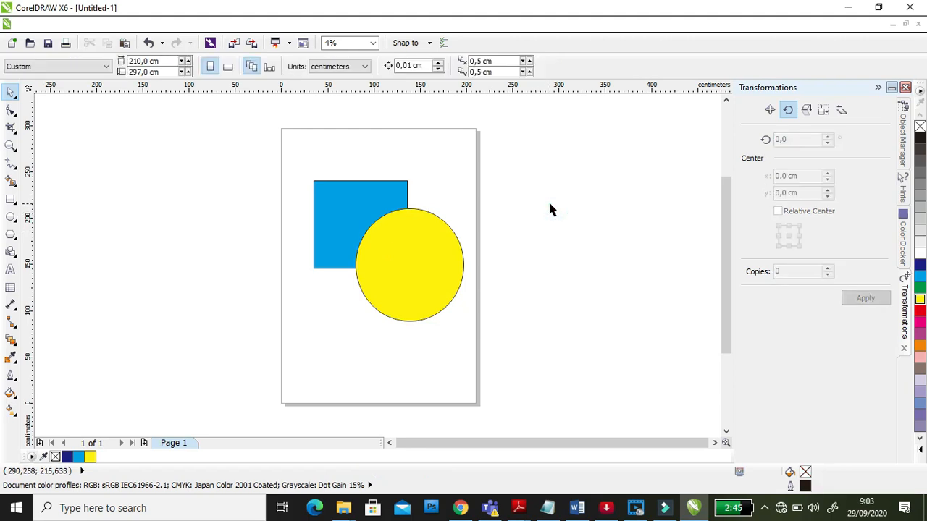
Select the cyan rectangle and yellow ellipse together and examine the available shaping commands, such as Weld and Trim.
{"action": "left_click", "coordinate": [395, 253]}
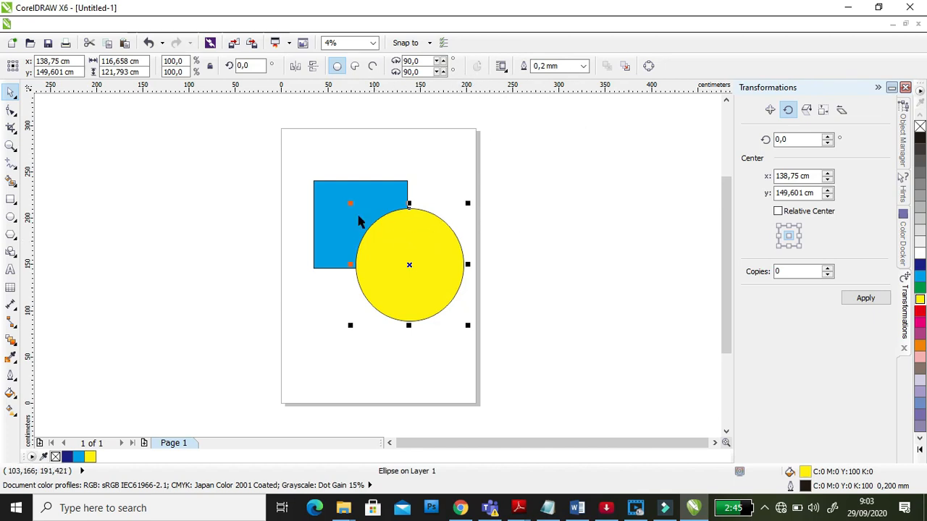
{"action": "left_click", "coordinate": [325, 191], "text": "shift"}
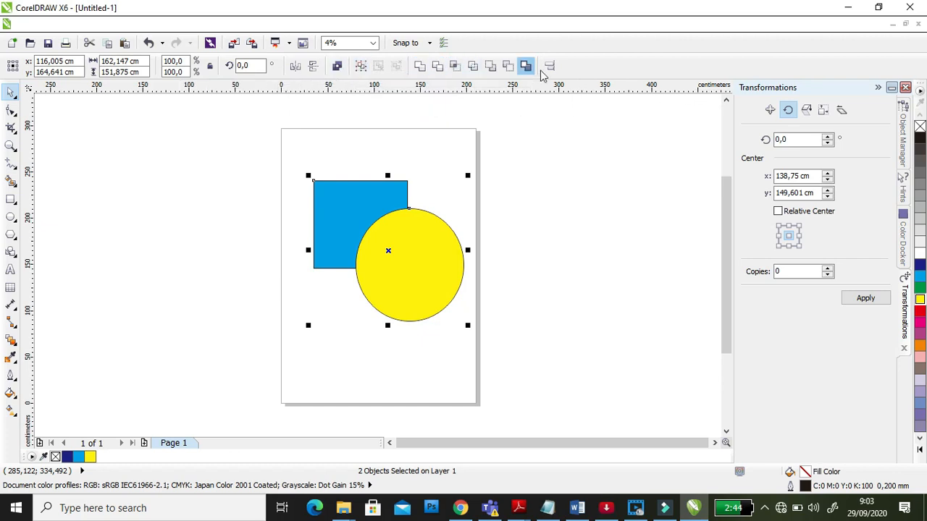
{"action": "left_click", "coordinate": [566, 242]}
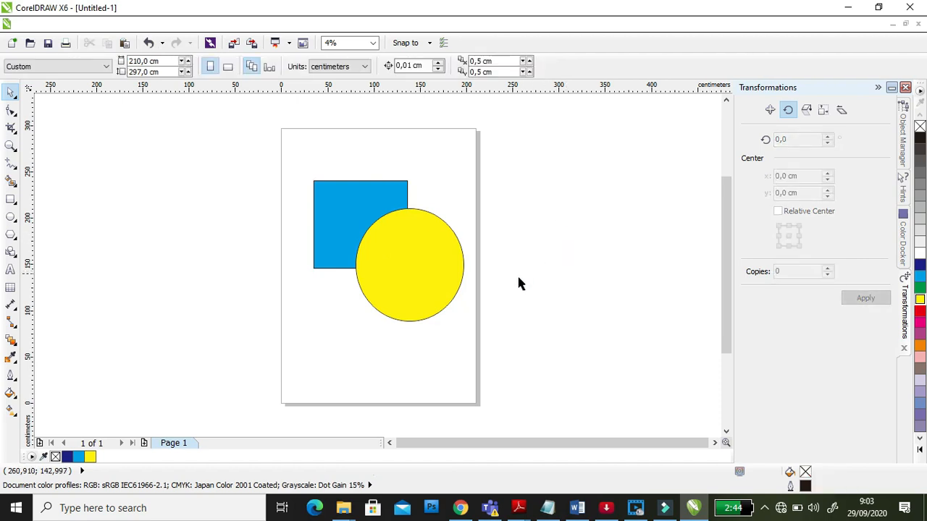
{"action": "left_click", "coordinate": [426, 268]}
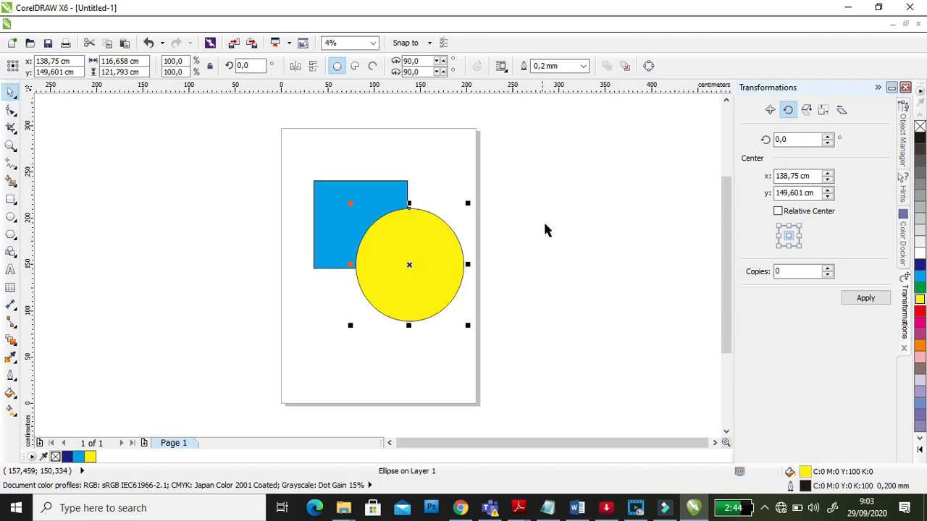
{"action": "left_click", "coordinate": [326, 192], "text": "shift"}
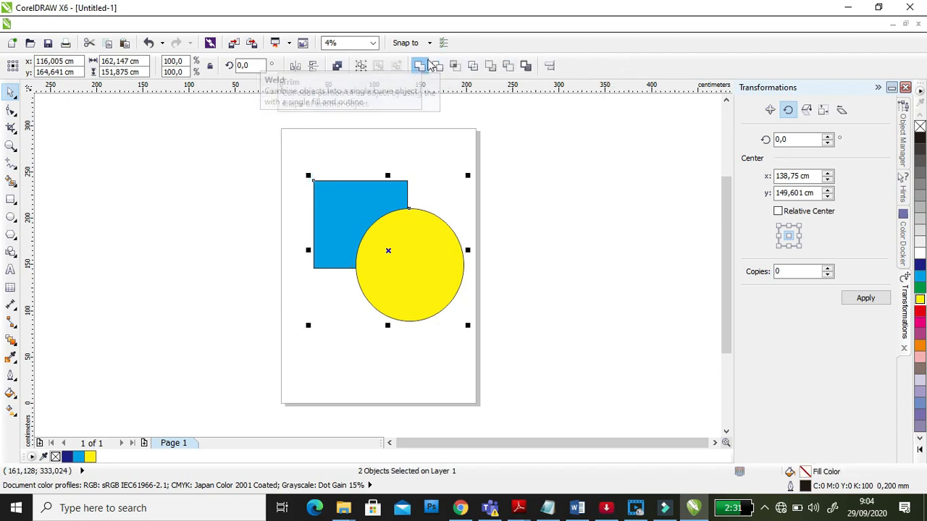
{"action": "left_click", "coordinate": [559, 196]}
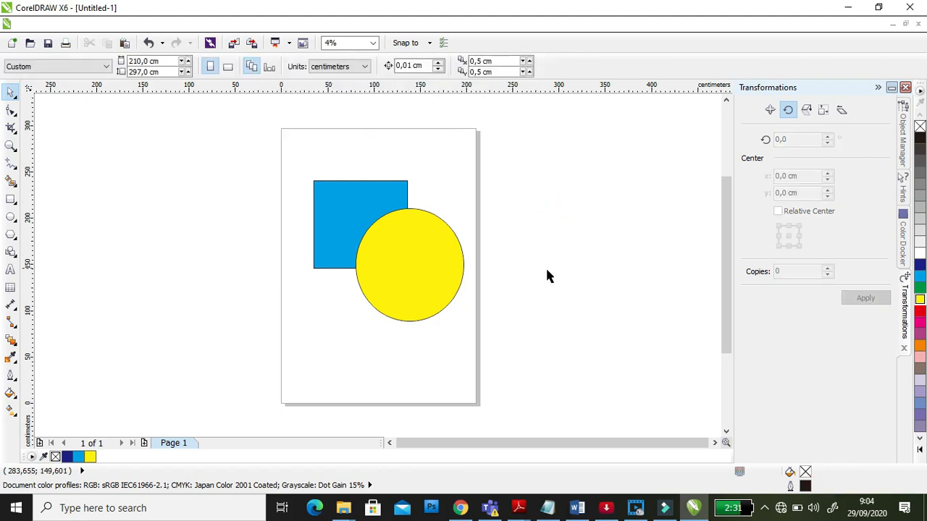
Select both shapes by enclosing them in a marquee, and clear the selection.
{"action": "left_click_drag", "start_coordinate": [241, 131], "coordinate": [542, 346]}
{"action": "left_click_drag", "start_coordinate": [222, 128], "coordinate": [541, 362]}
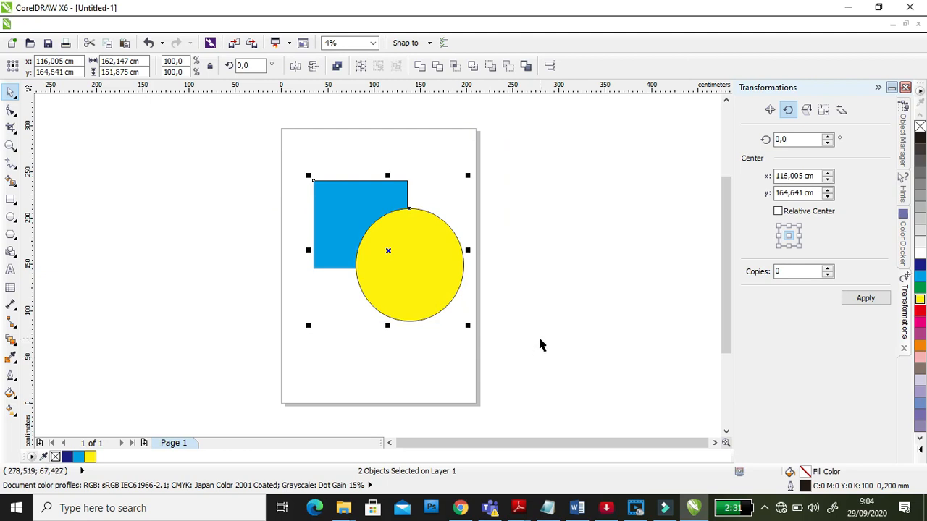
{"action": "left_click", "coordinate": [569, 215]}
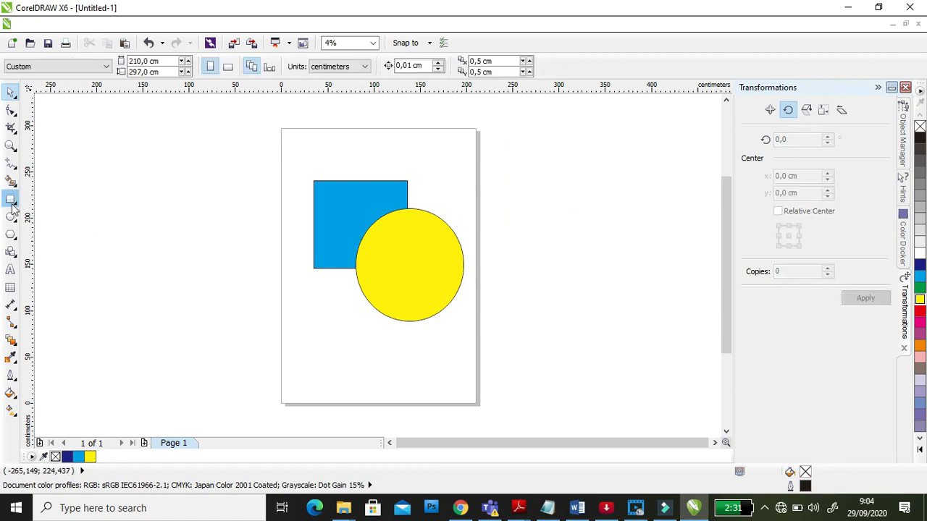
Try marquee-selecting only the rectangle and ellipse beside a temporary hexagon about 43 × 51 cm, and delete the hexagon.
{"action": "left_click", "coordinate": [10, 234]}
{"action": "left_click_drag", "start_coordinate": [329, 303], "coordinate": [349, 336]}
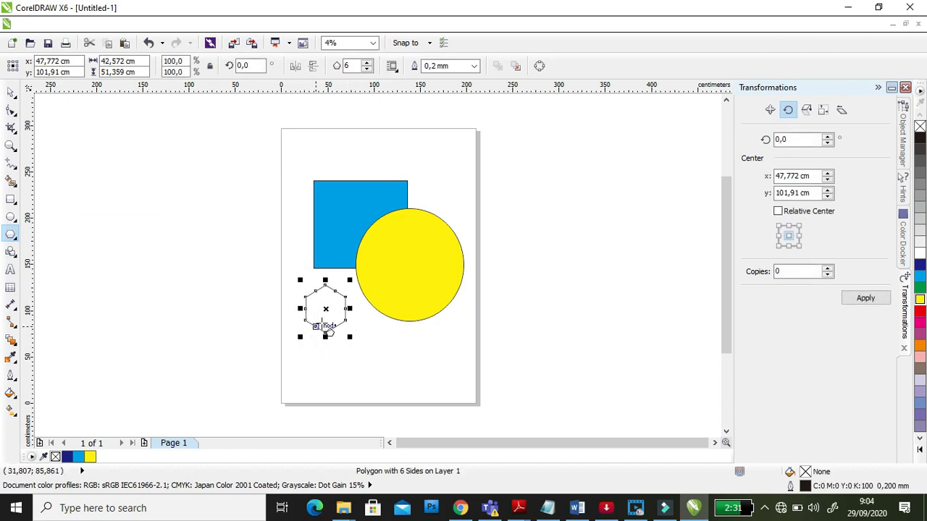
{"action": "left_click", "coordinate": [7, 93]}
{"action": "left_click", "coordinate": [45, 89]}
{"action": "left_click_drag", "start_coordinate": [242, 134], "coordinate": [507, 321]}
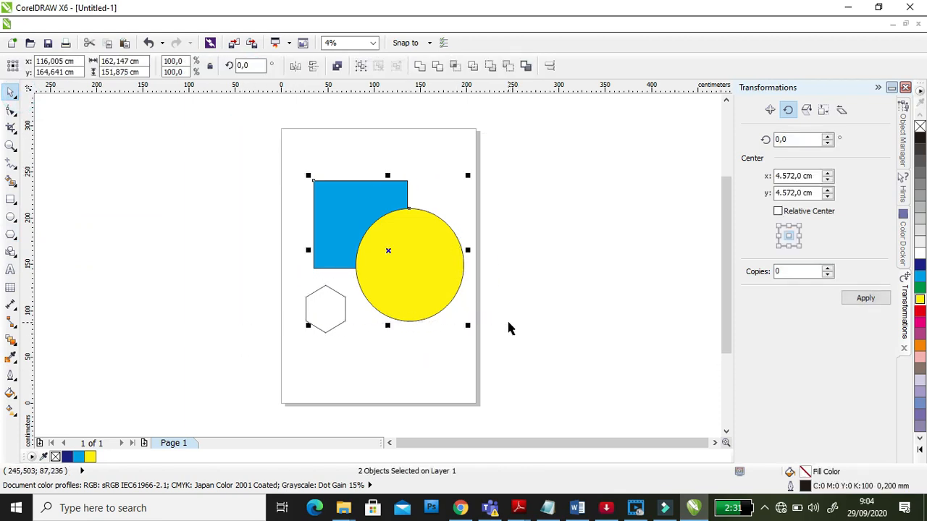
{"action": "left_click", "coordinate": [510, 315]}
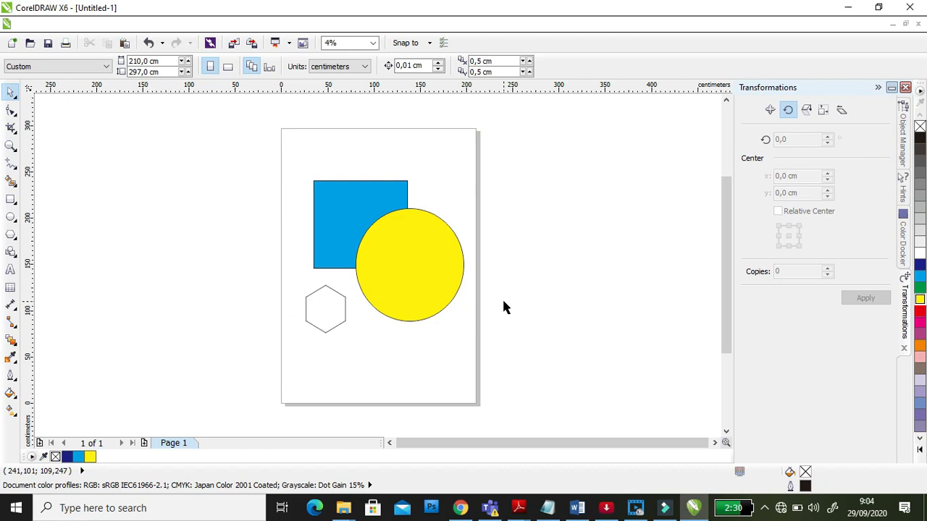
{"action": "left_click", "coordinate": [331, 304]}
{"action": "key", "text": "Delete"}
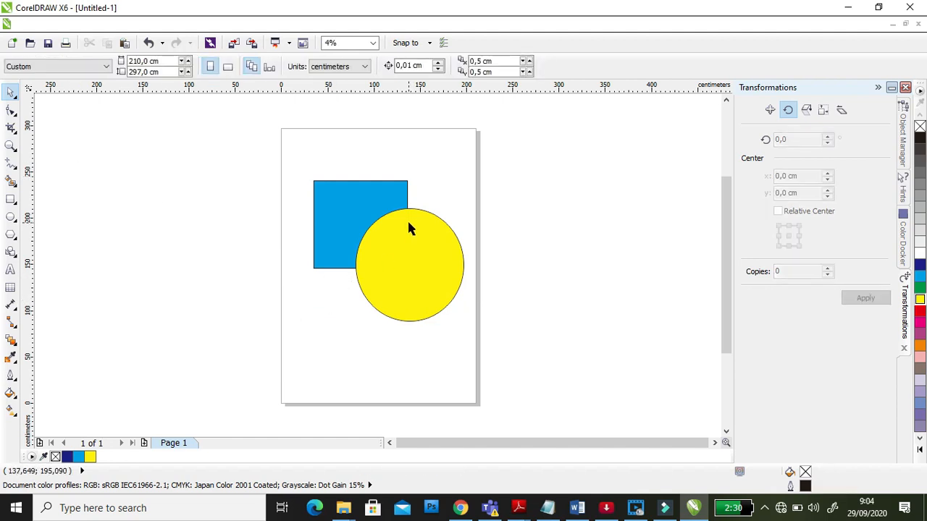
Weld the cyan rectangle and yellow ellipse into one shape and move it off the page to the upper right.
{"action": "left_click_drag", "start_coordinate": [253, 126], "coordinate": [505, 342]}
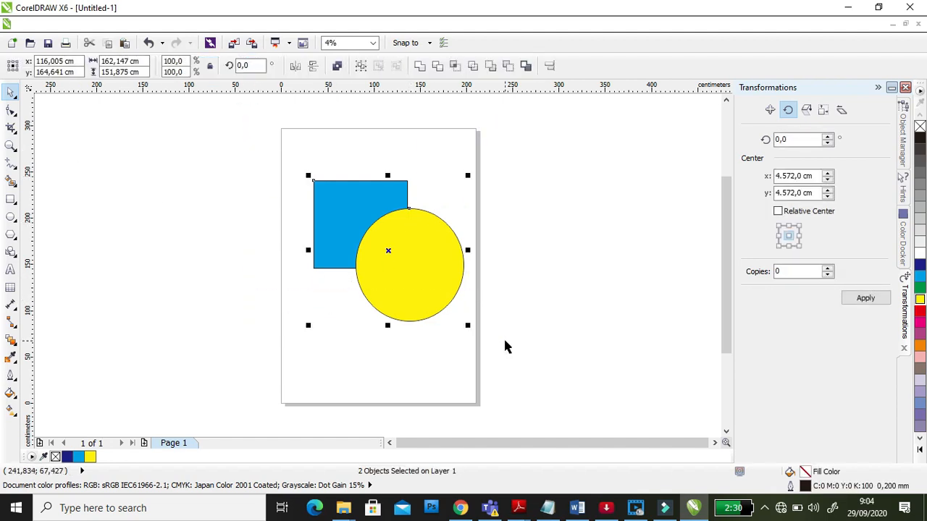
{"action": "left_click", "coordinate": [420, 66]}
{"action": "left_click_drag", "start_coordinate": [432, 248], "coordinate": [403, 235]}
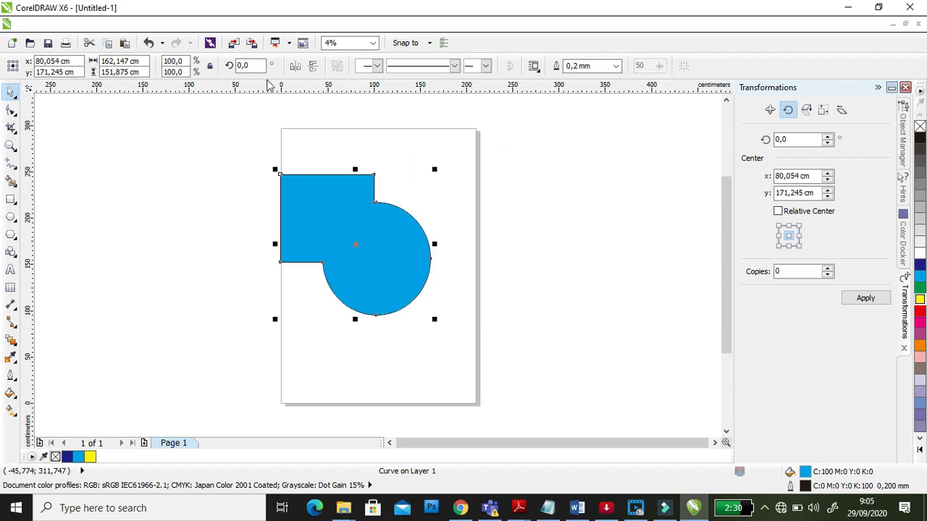
{"action": "left_click", "coordinate": [548, 166]}
{"action": "left_click_drag", "start_coordinate": [312, 190], "coordinate": [561, 135]}
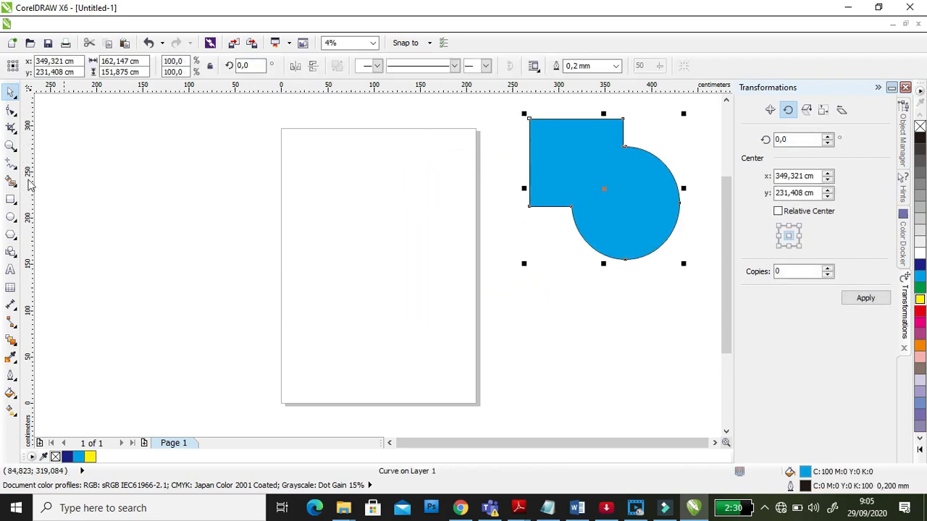
{"action": "left_click", "coordinate": [171, 214]}
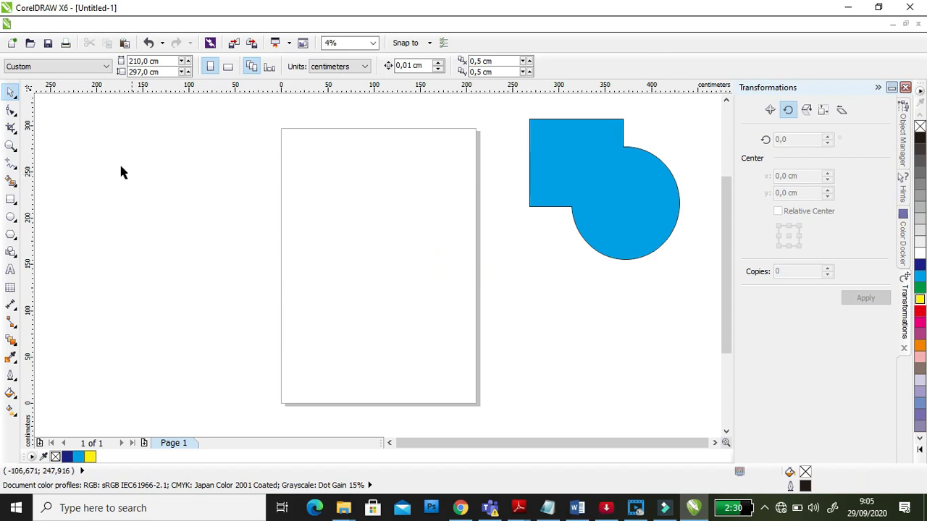
Draw a square about 90 × 90 cm to the left of the page and an ellipse about 130 × 120 cm on the page.
{"action": "left_click", "coordinate": [10, 201]}
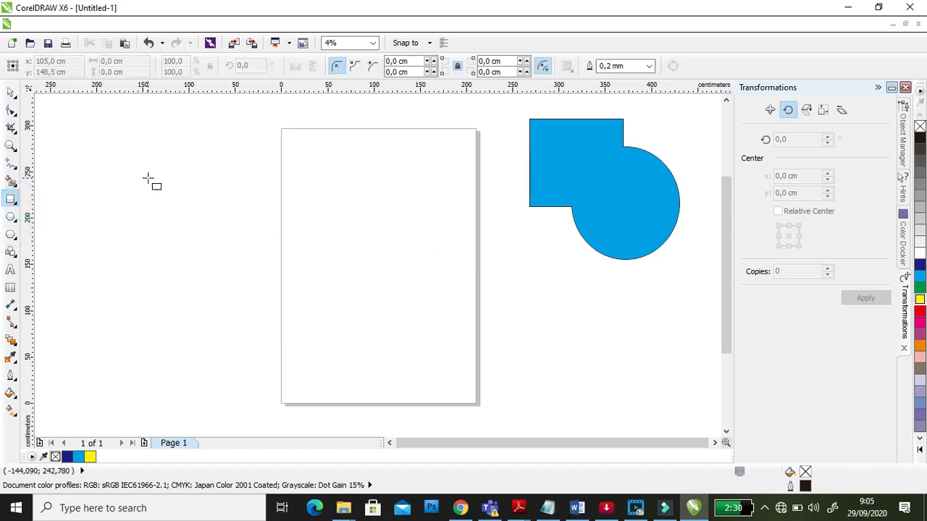
{"action": "left_click_drag", "start_coordinate": [147, 178], "coordinate": [231, 263]}
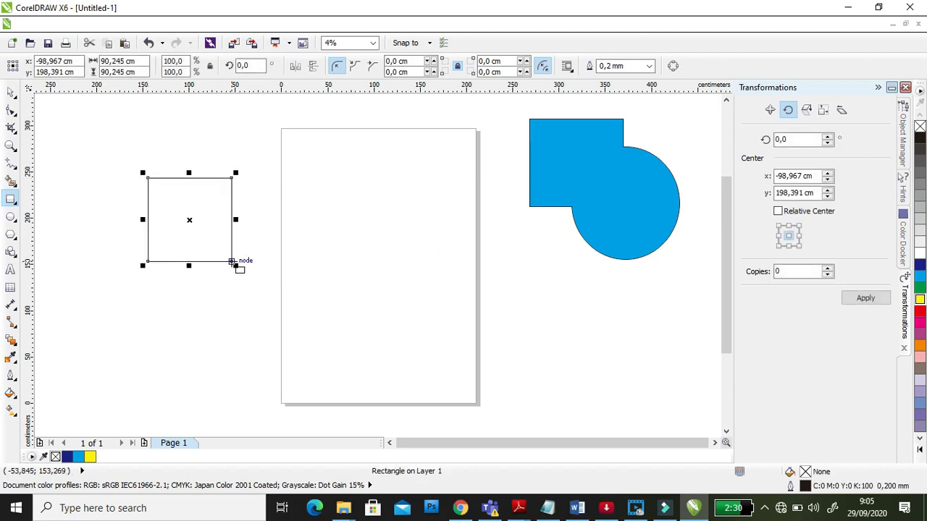
{"action": "left_click", "coordinate": [10, 217]}
{"action": "left_click_drag", "start_coordinate": [280, 185], "coordinate": [410, 306]}
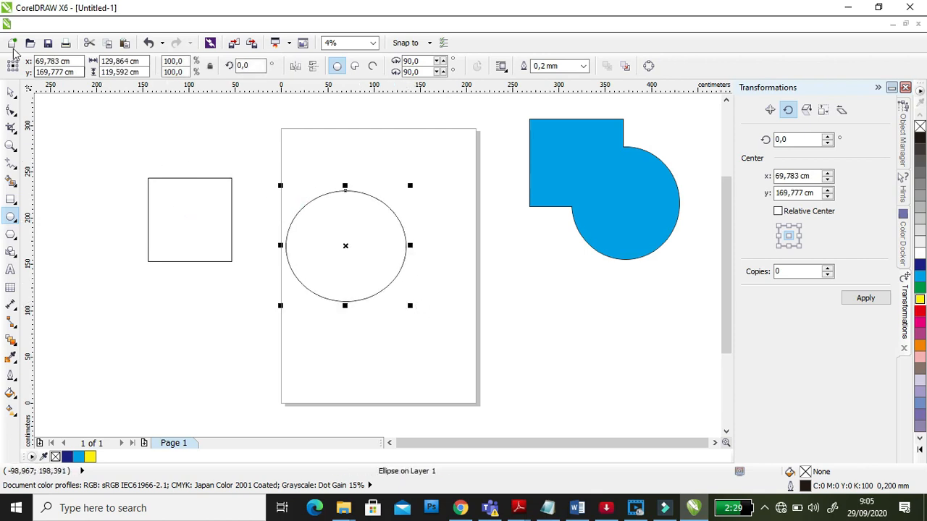
Fill the new square with green and the new ellipse with red.
{"action": "left_click", "coordinate": [11, 91]}
{"action": "left_click", "coordinate": [207, 206]}
{"action": "left_click", "coordinate": [919, 288]}
{"action": "left_click", "coordinate": [365, 260]}
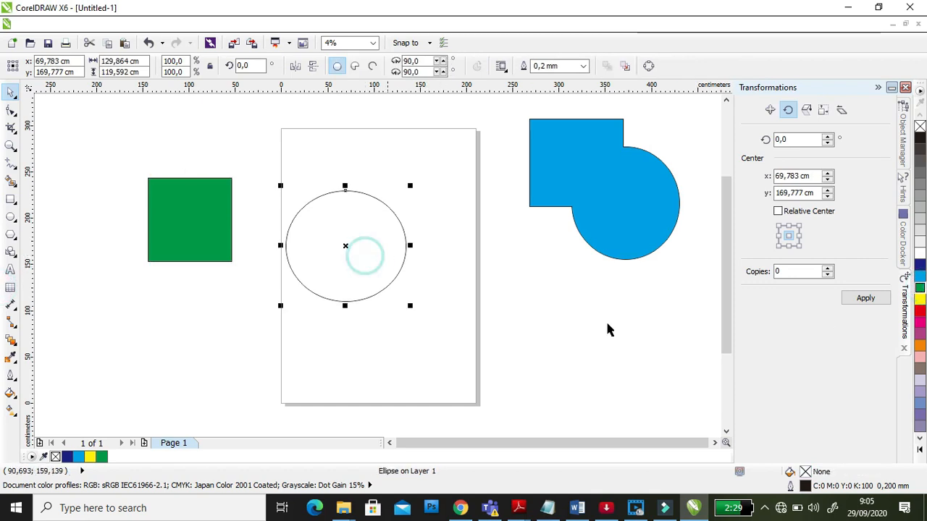
{"action": "left_click", "coordinate": [919, 311]}
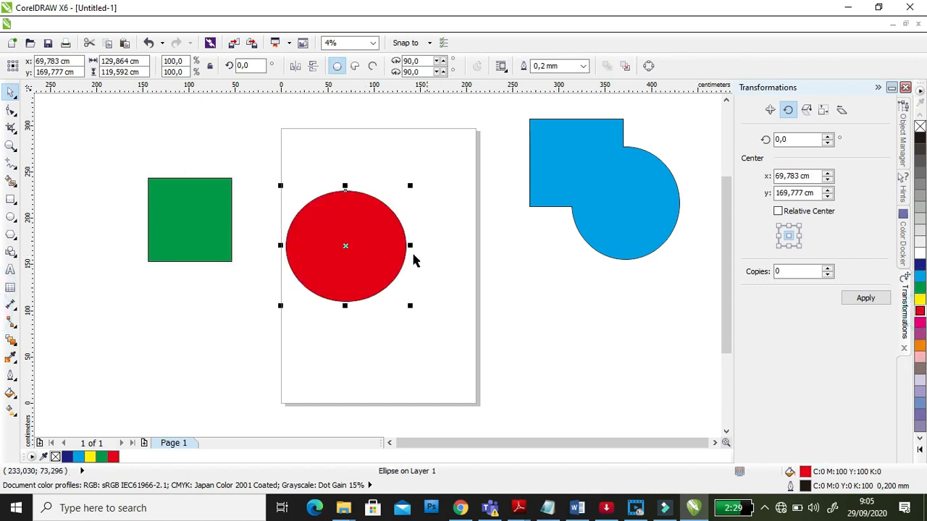
Move the red ellipse down and right toward the page's middle and the green square to the page's left edge.
{"action": "left_click", "coordinate": [347, 215]}
{"action": "left_click_drag", "start_coordinate": [398, 263], "coordinate": [429, 280]}
{"action": "left_click_drag", "start_coordinate": [171, 200], "coordinate": [226, 191]}
{"action": "left_click_drag", "start_coordinate": [357, 253], "coordinate": [351, 225]}
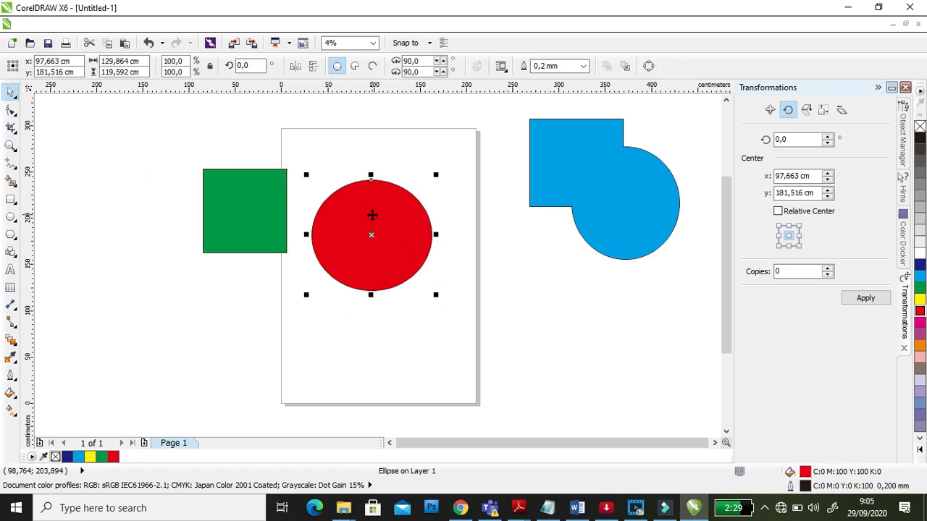
{"action": "left_click_drag", "start_coordinate": [385, 210], "coordinate": [407, 240]}
Enlarge the green square to about 100.5 × 100.5 cm and move it onto the page, overlapping the red ellipse's upper-left part.
{"action": "left_click", "coordinate": [220, 210]}
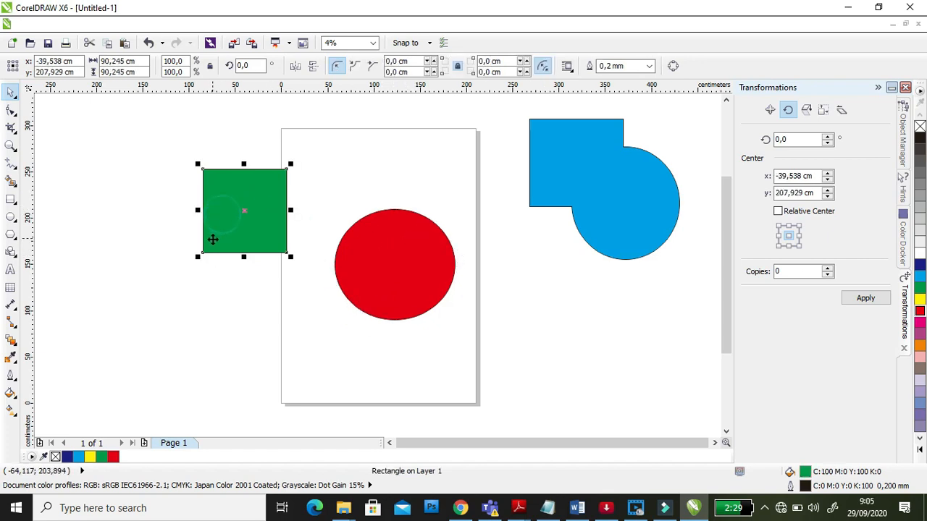
{"action": "mouse_move", "coordinate": [195, 258]}
{"action": "left_mouse_down"}
{"action": "mouse_move", "coordinate": [178, 265]}
{"action": "mouse_move", "coordinate": [189, 264]}
{"action": "left_mouse_up"}
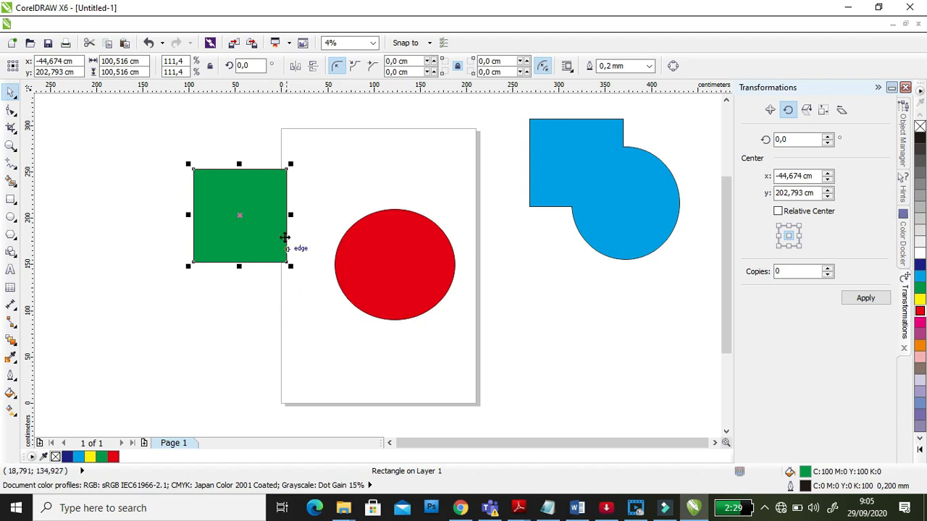
{"action": "left_click", "coordinate": [243, 187]}
{"action": "left_click_drag", "start_coordinate": [242, 187], "coordinate": [349, 194]}
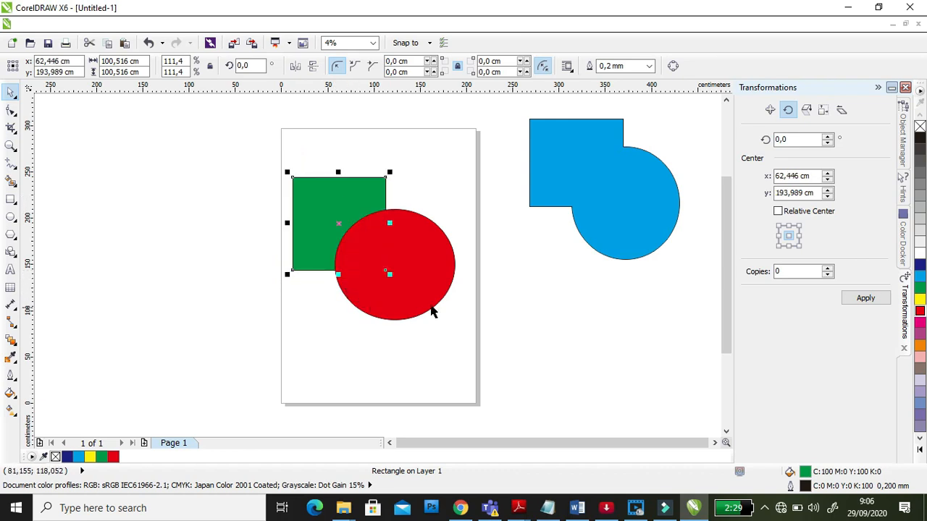
Trim the red ellipse with the green square and move the cut ellipse away from the square.
{"action": "left_click", "coordinate": [445, 283], "text": "shift"}
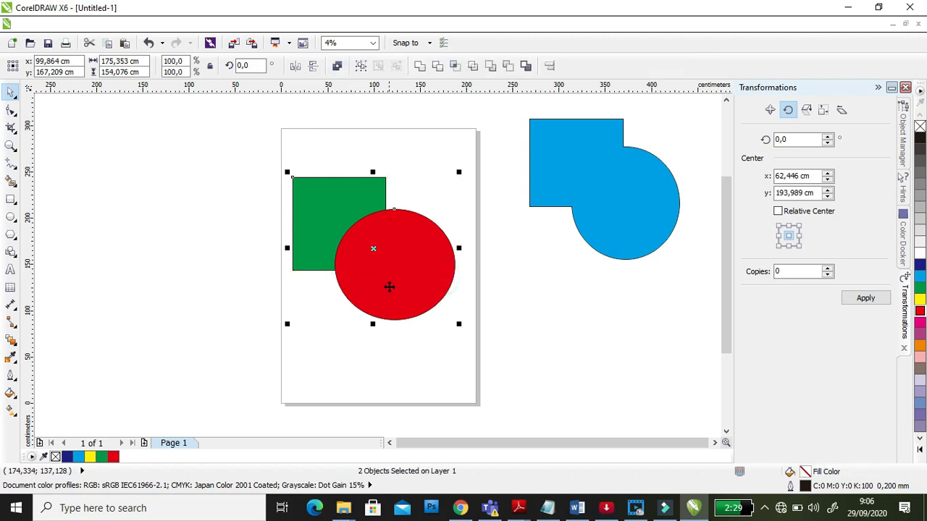
{"action": "left_click", "coordinate": [440, 69]}
{"action": "left_click_drag", "start_coordinate": [412, 248], "coordinate": [506, 273]}
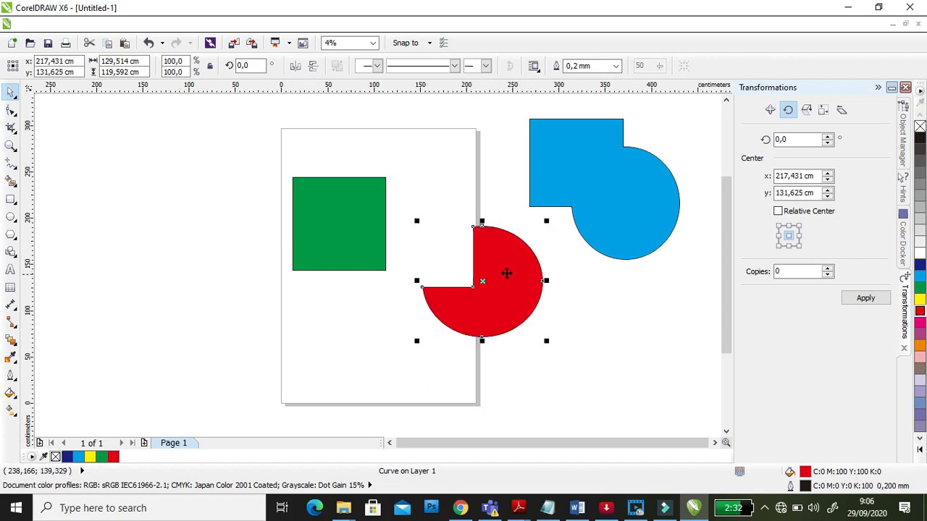
Move the green square left across the page edge and the cut red ellipse down toward the page's lower-right corner.
{"action": "left_click", "coordinate": [341, 217]}
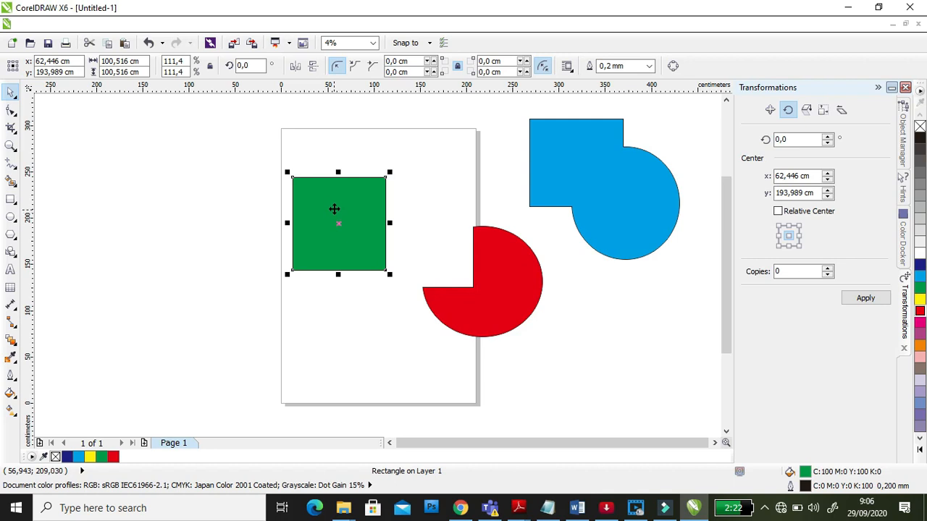
{"action": "left_click_drag", "start_coordinate": [339, 202], "coordinate": [298, 198]}
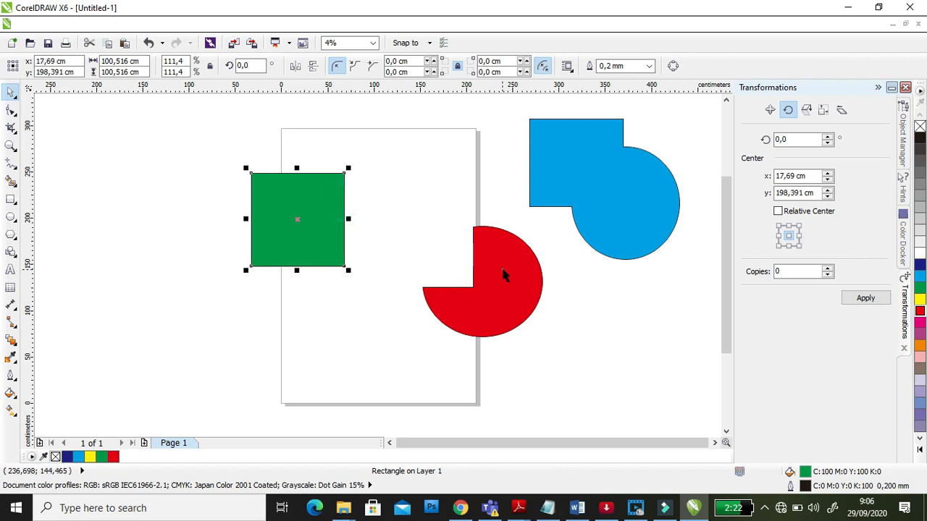
{"action": "left_click_drag", "start_coordinate": [504, 275], "coordinate": [491, 328]}
{"action": "left_click", "coordinate": [273, 200]}
Draw a tall rectangle about 120 × 222 cm to the left of the page.
{"action": "left_click", "coordinate": [10, 199]}
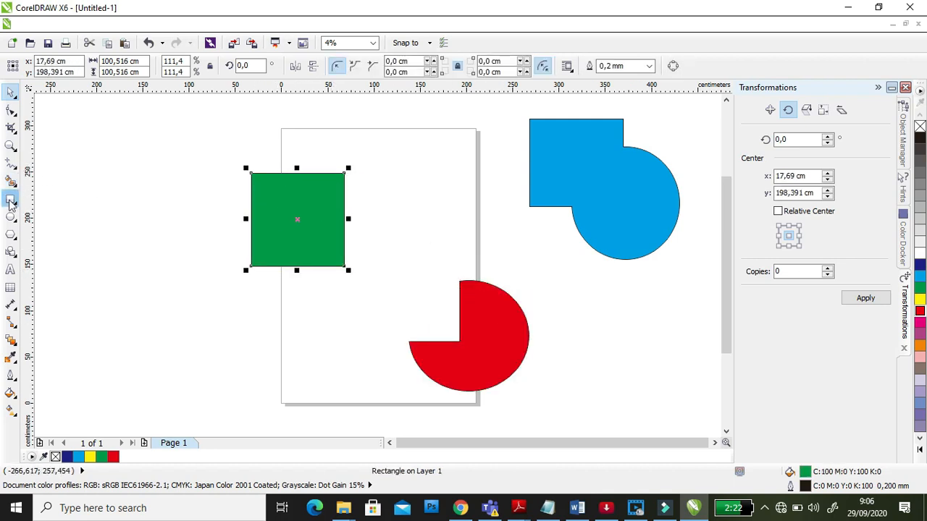
{"action": "mouse_move", "coordinate": [105, 173]}
{"action": "left_mouse_down"}
{"action": "mouse_move", "coordinate": [222, 337]}
{"action": "mouse_move", "coordinate": [217, 379]}
{"action": "left_mouse_up"}
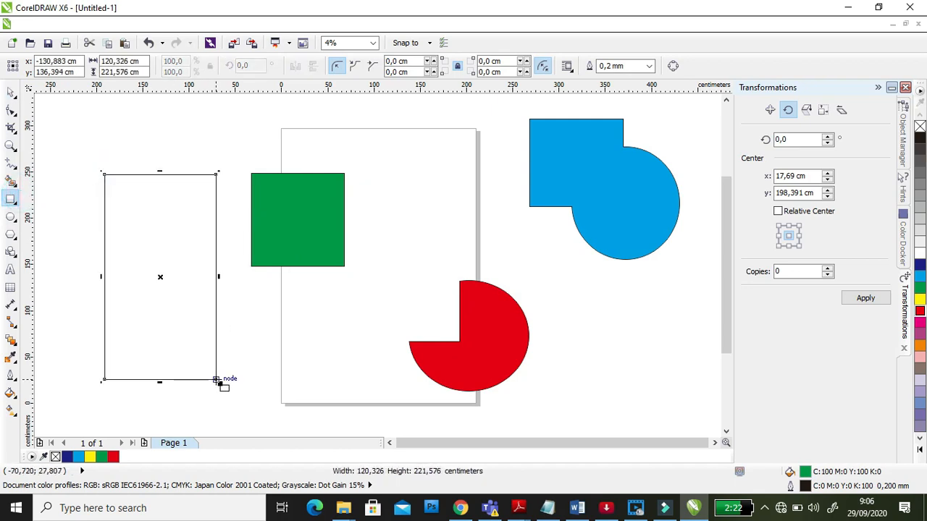
{"action": "left_click", "coordinate": [11, 92]}
Move the green square off the page to the upper left and place the tall rectangle on the page's left half.
{"action": "left_click_drag", "start_coordinate": [294, 195], "coordinate": [212, 138]}
{"action": "left_click", "coordinate": [168, 234]}
{"action": "left_click_drag", "start_coordinate": [156, 232], "coordinate": [334, 179]}
{"action": "left_click", "coordinate": [330, 265]}
{"action": "left_click", "coordinate": [343, 280]}
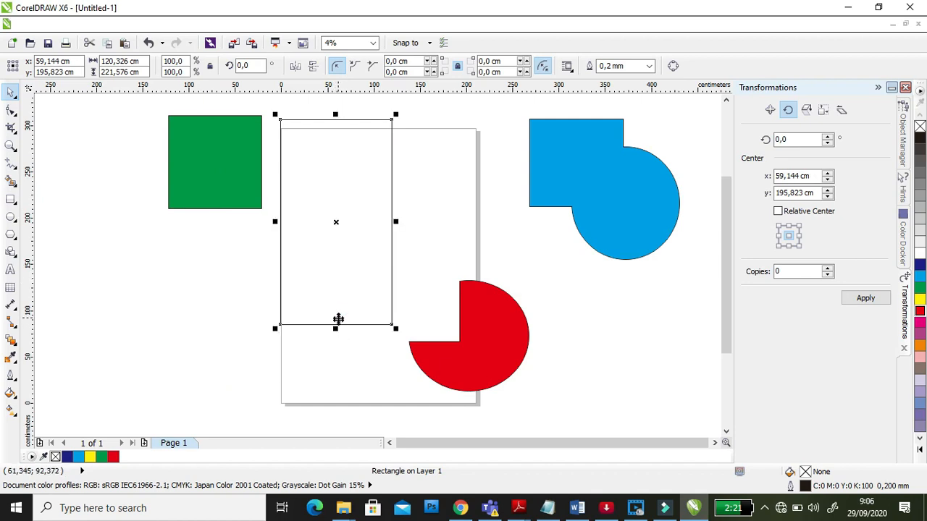
Stretch the tall rectangle down to about 306 cm high and widen the green square leftward to about 202.5 cm.
{"action": "left_click_drag", "start_coordinate": [335, 328], "coordinate": [328, 403]}
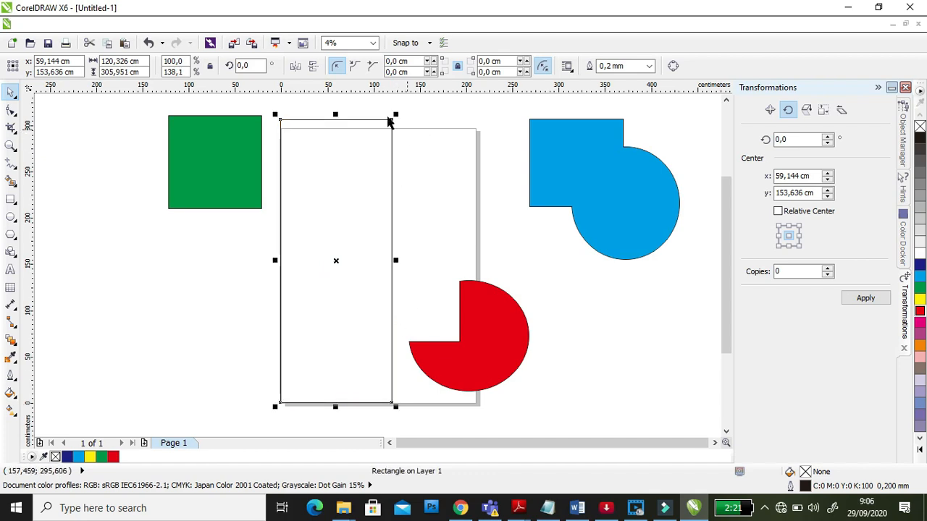
{"action": "left_click", "coordinate": [221, 167]}
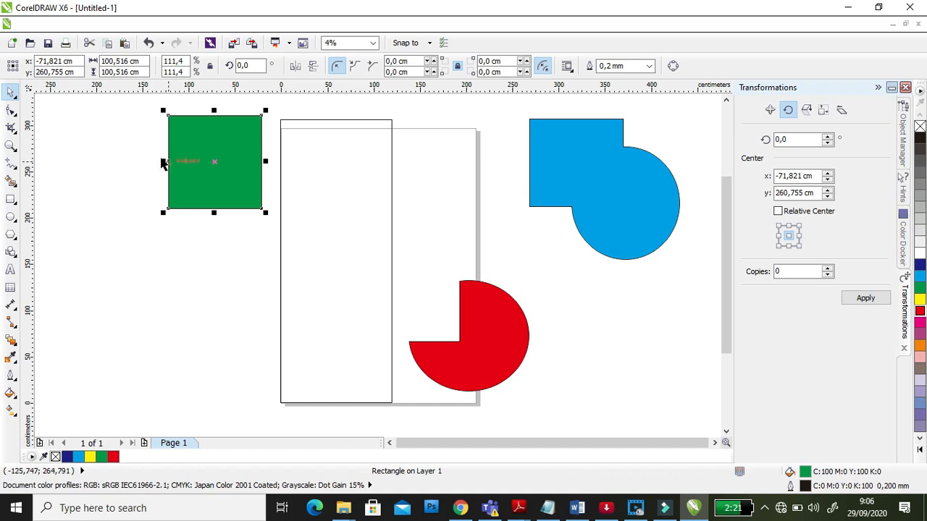
{"action": "left_click_drag", "start_coordinate": [163, 161], "coordinate": [74, 161]}
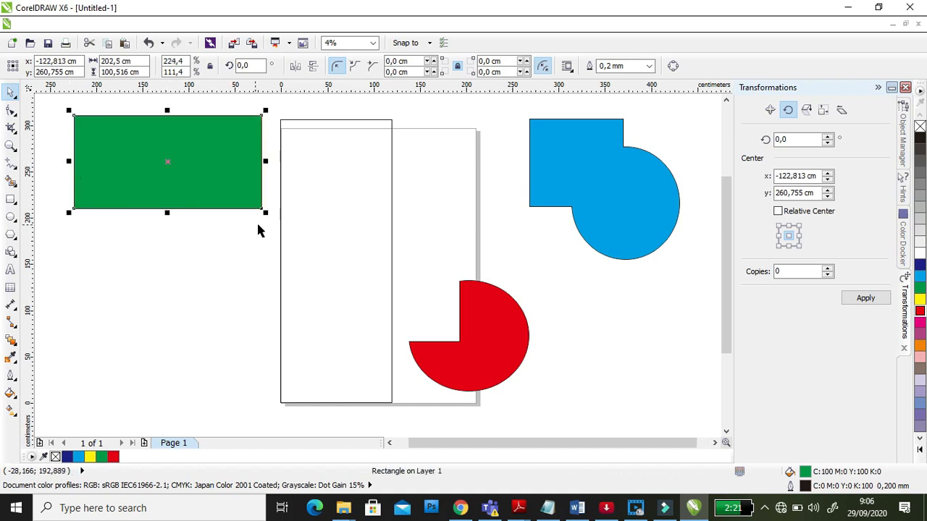
Fill the tall rectangle on the page yellow and flatten the green rectangle to about 33 cm high.
{"action": "left_click", "coordinate": [336, 240]}
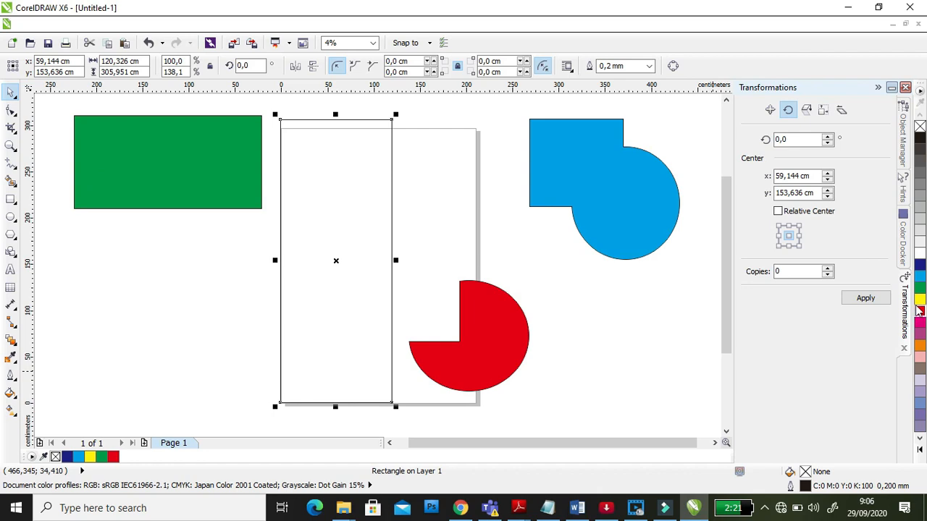
{"action": "left_click", "coordinate": [920, 299]}
{"action": "left_click", "coordinate": [207, 173]}
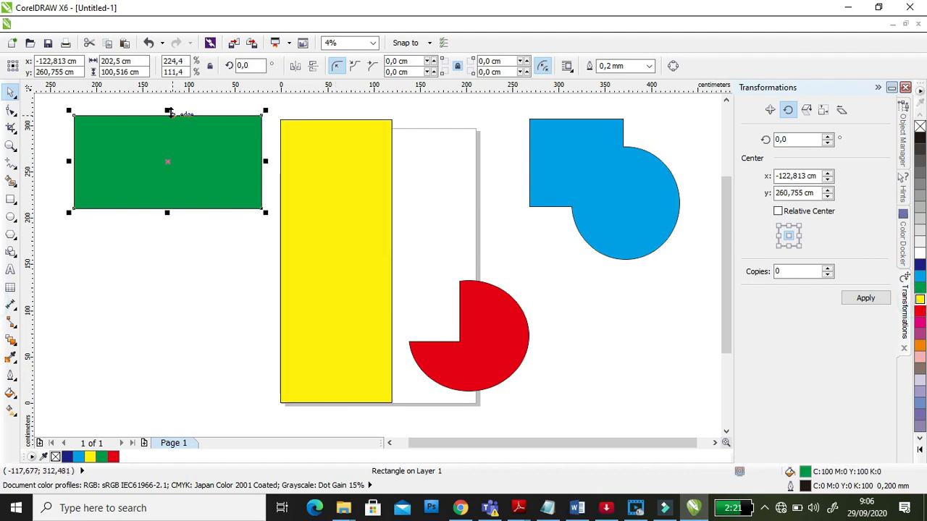
{"action": "left_click_drag", "start_coordinate": [167, 112], "coordinate": [190, 130]}
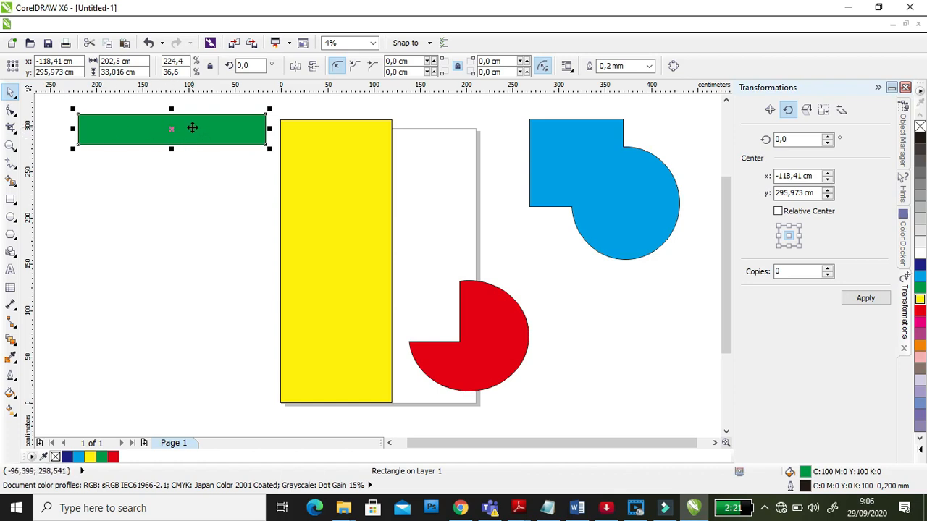
Reshape the green rectangle into a bar about 420 × 24 cm and lay it across the yellow rectangle's upper end.
{"action": "left_click_drag", "start_coordinate": [269, 128], "coordinate": [469, 142]}
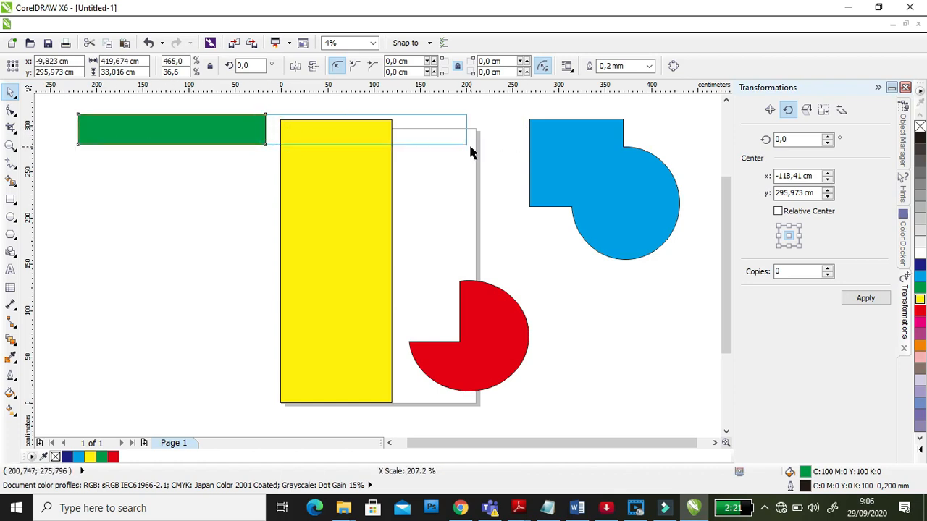
{"action": "left_click_drag", "start_coordinate": [230, 126], "coordinate": [230, 116]}
{"action": "scroll", "coordinate": [270, 97], "scroll_direction": "up", "scroll_amount": 1}
{"action": "left_click", "coordinate": [270, 92]}
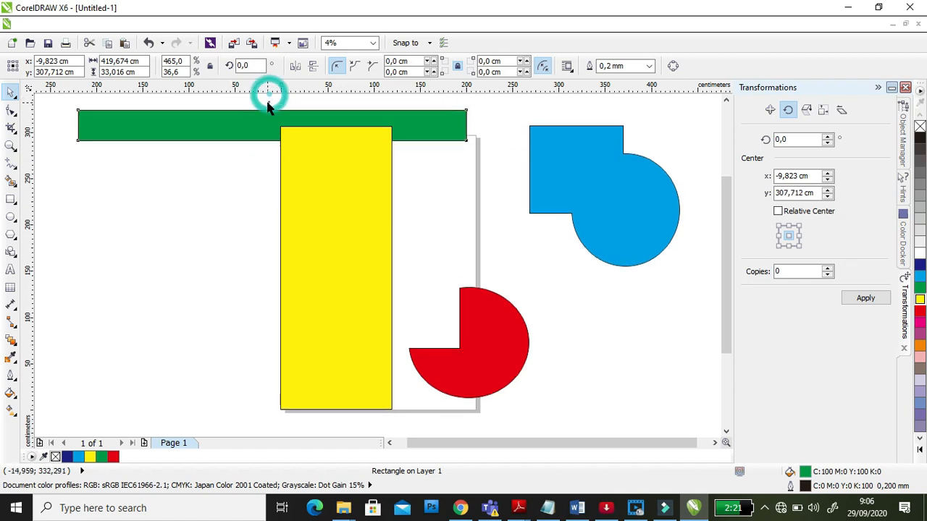
{"action": "left_click", "coordinate": [245, 131]}
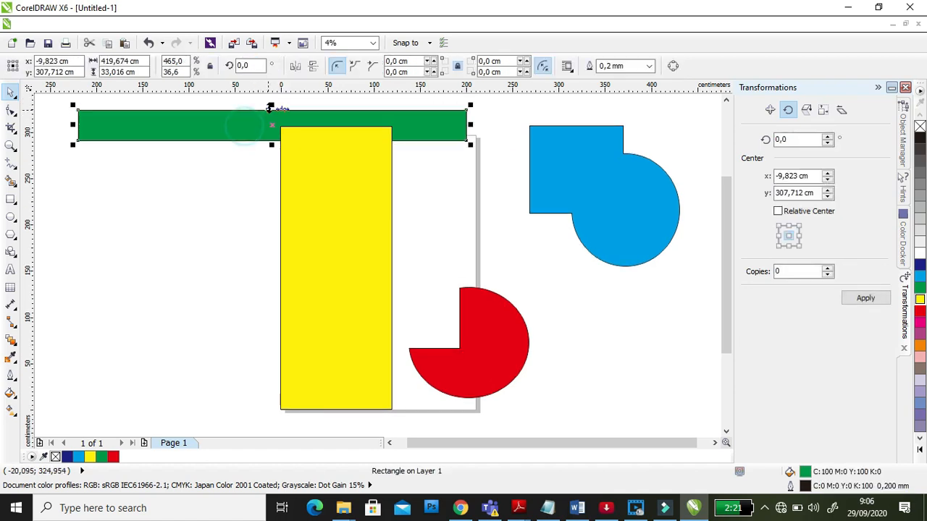
{"action": "left_click_drag", "start_coordinate": [271, 105], "coordinate": [245, 108]}
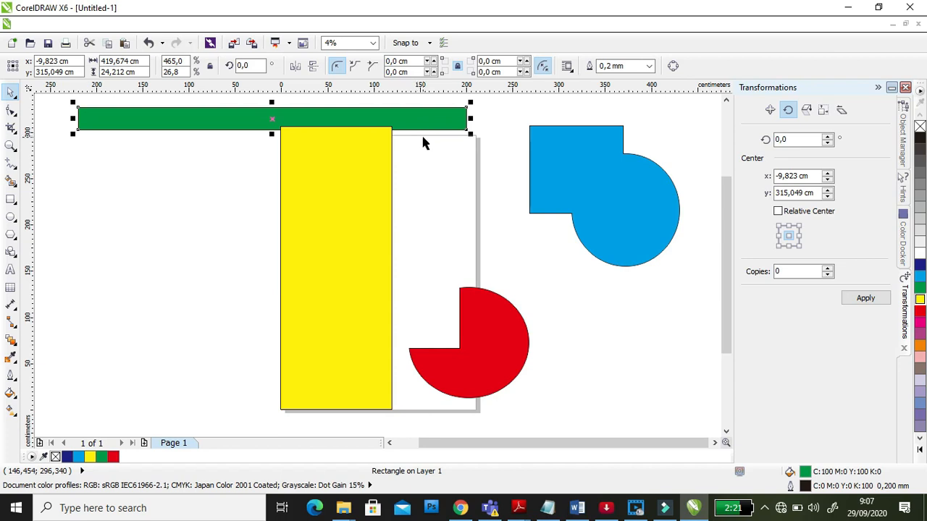
{"action": "left_click_drag", "start_coordinate": [428, 118], "coordinate": [438, 124]}
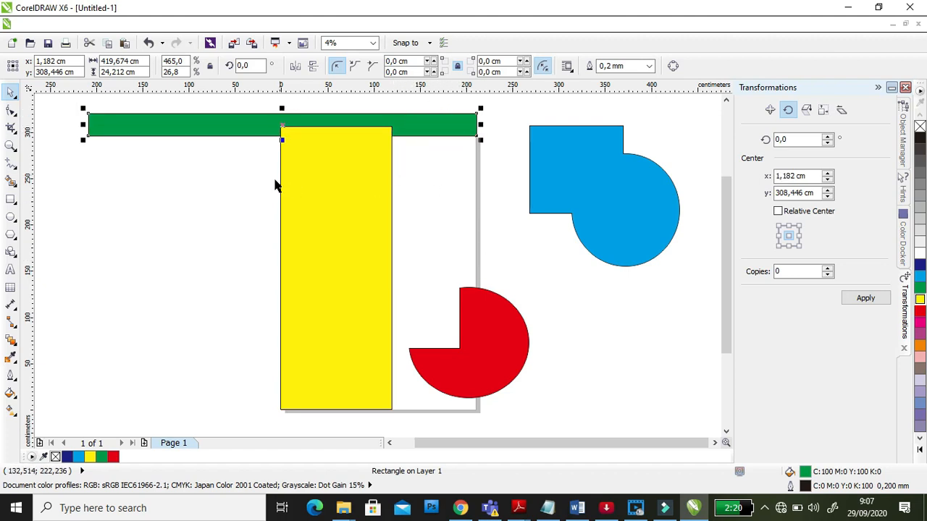
Trim the yellow rectangle with the green bar, then move the bar up off it and undo that move.
{"action": "left_click", "coordinate": [203, 190]}
{"action": "left_click", "coordinate": [209, 124]}
{"action": "left_click", "coordinate": [350, 248], "text": "shift"}
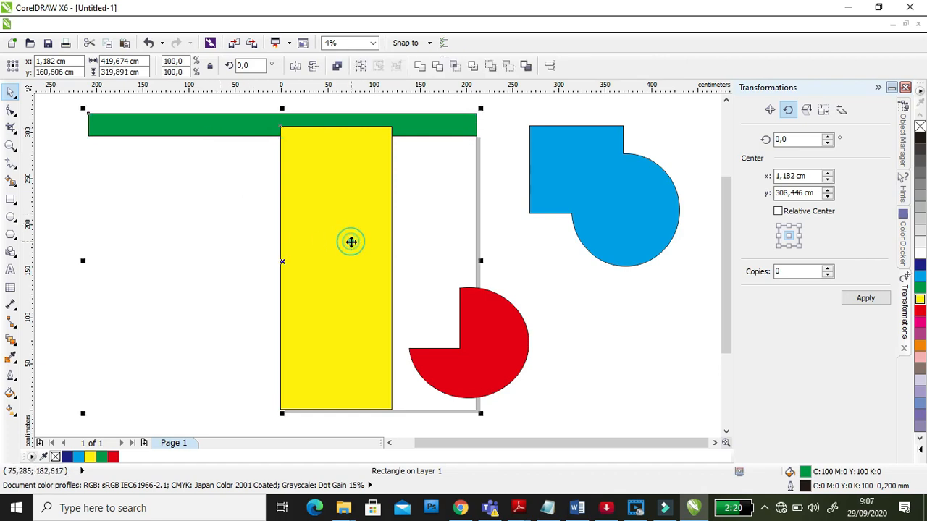
{"action": "left_click", "coordinate": [438, 66]}
{"action": "left_click", "coordinate": [363, 121]}
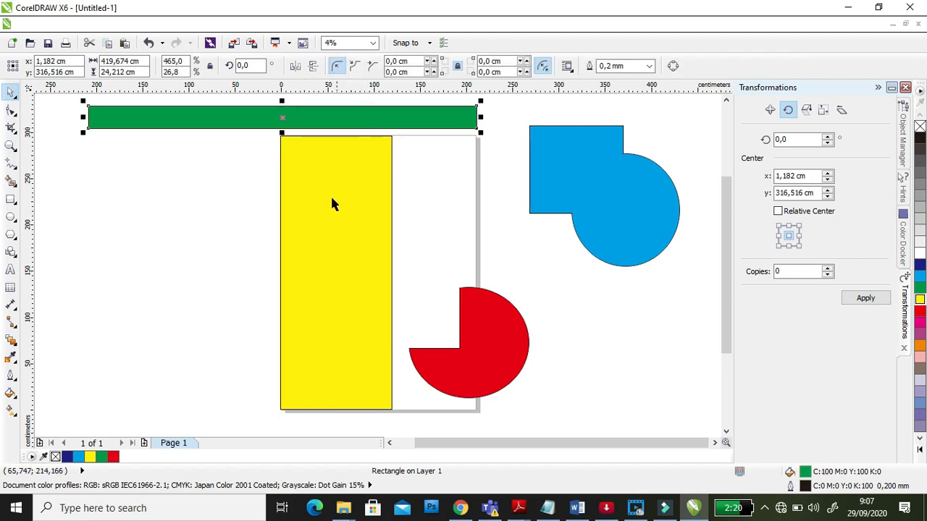
{"action": "key", "text": "ctrl+z"}
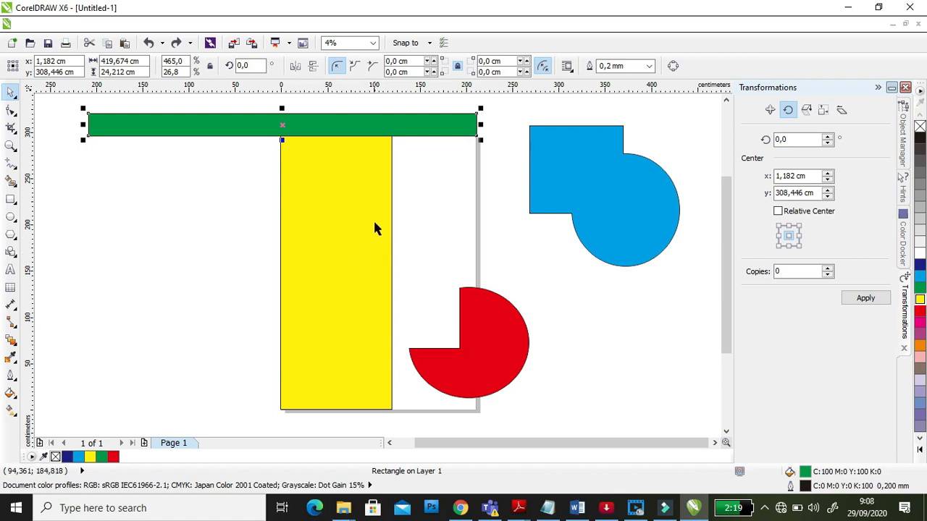
Delete the green bar and the yellow rectangle, and move the red cut ellipse off the page below the blue shape.
{"action": "left_click", "coordinate": [446, 205]}
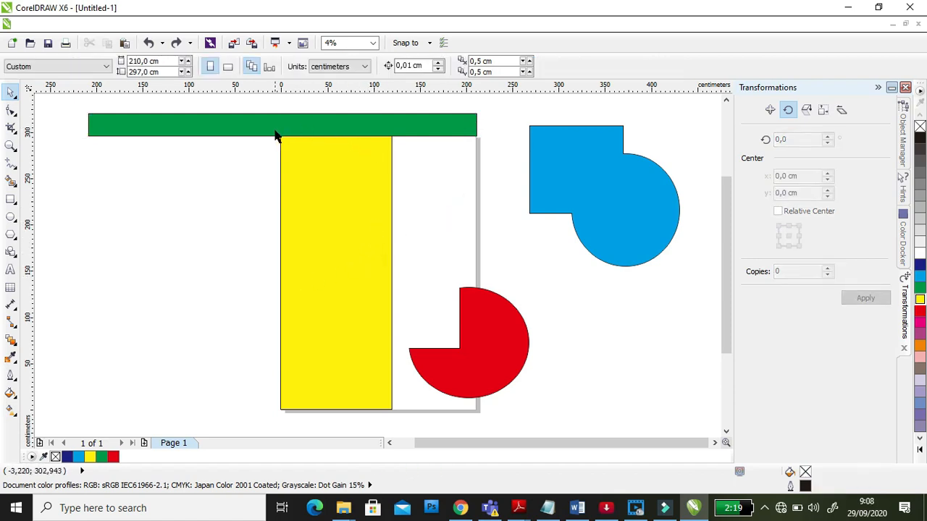
{"action": "left_click_drag", "start_coordinate": [250, 129], "coordinate": [211, 220]}
{"action": "key", "text": "Delete"}
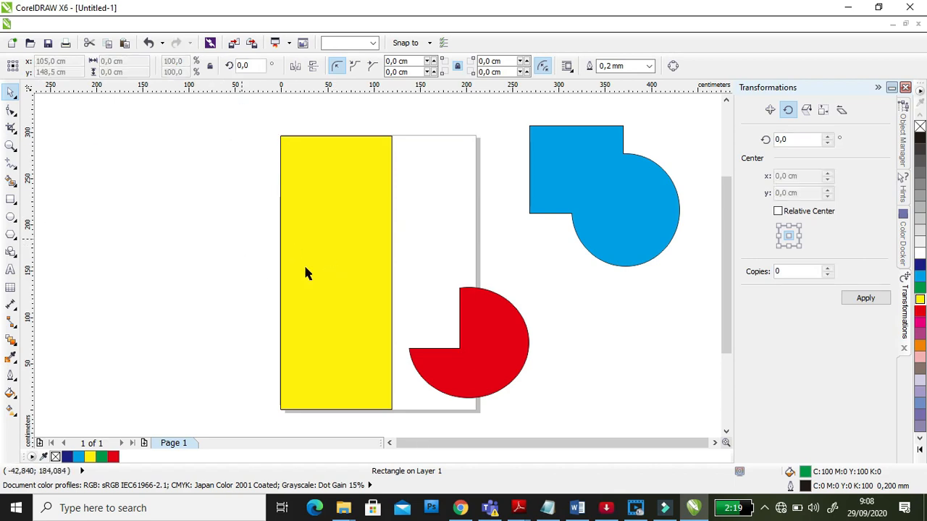
{"action": "key", "text": "Delete"}
{"action": "left_click_drag", "start_coordinate": [513, 365], "coordinate": [656, 338]}
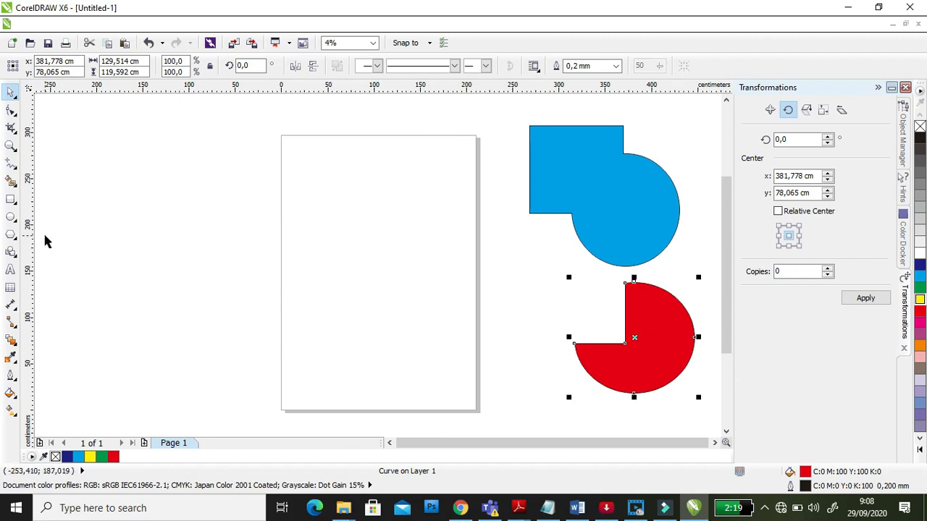
Draw a rectangle about 221 × 67.5 cm across the page's left edge and fill it dark blue.
{"action": "left_click", "coordinate": [11, 199]}
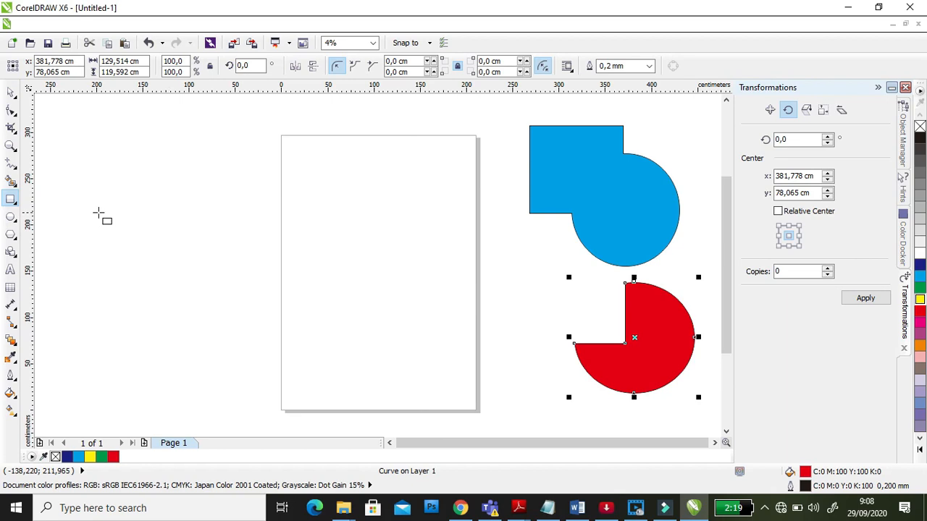
{"action": "left_click_drag", "start_coordinate": [120, 204], "coordinate": [327, 268]}
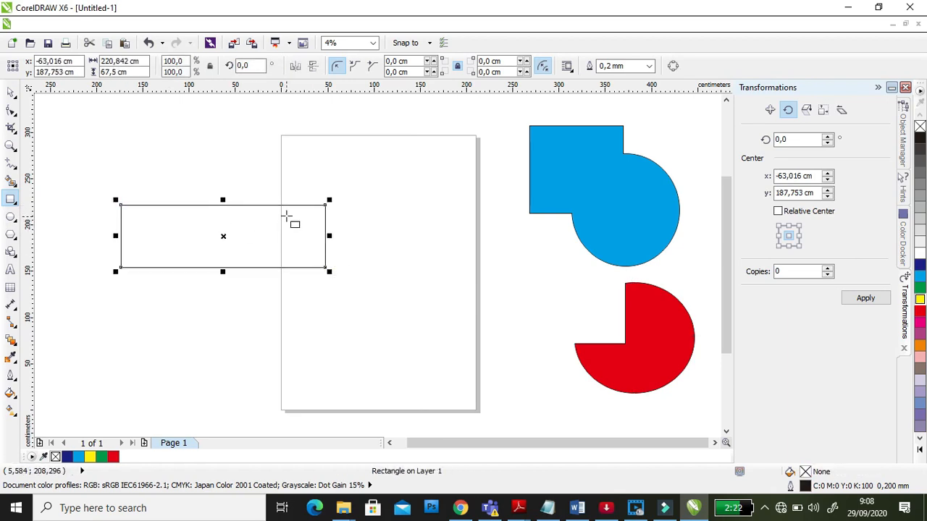
{"action": "left_click", "coordinate": [919, 265]}
Copy the dark blue rectangle, rotate the copy upright to about 269.6° and place it over the original as a cross.
{"action": "left_click", "coordinate": [11, 92]}
{"action": "left_click_drag", "start_coordinate": [236, 236], "coordinate": [311, 193]}
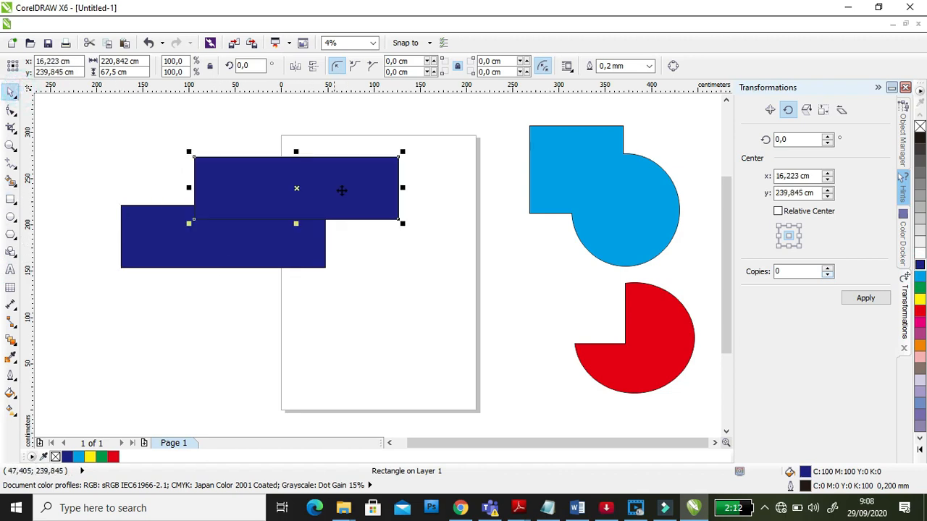
{"action": "left_click", "coordinate": [363, 180]}
{"action": "left_click_drag", "start_coordinate": [404, 147], "coordinate": [344, 339]}
{"action": "left_click_drag", "start_coordinate": [327, 190], "coordinate": [248, 248]}
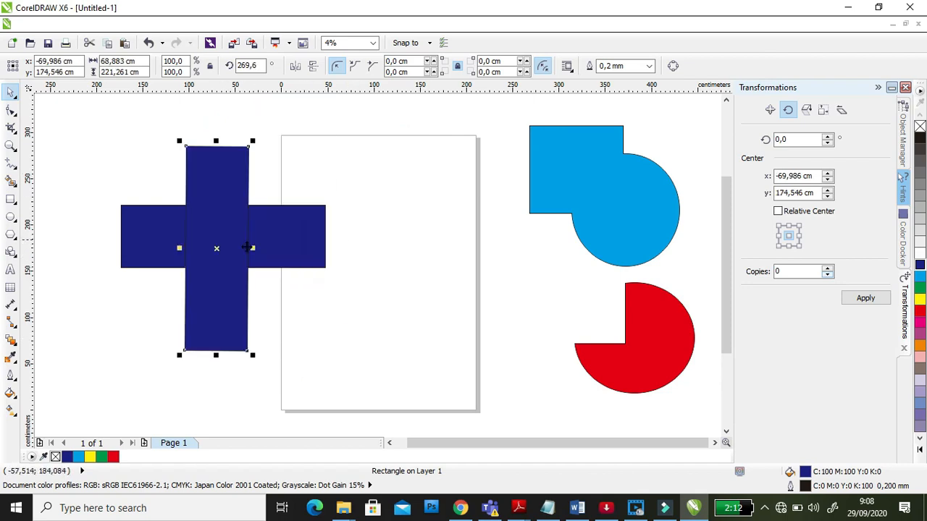
Fill the upright rectangle red and shift the dark blue rectangle slightly down and left to centre it behind the red one.
{"action": "left_click", "coordinate": [919, 311]}
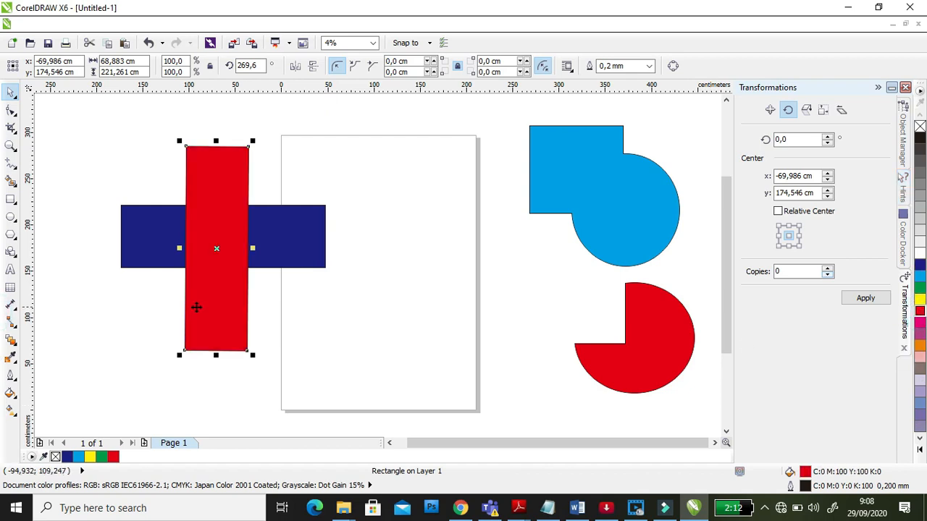
{"action": "left_click", "coordinate": [143, 305]}
{"action": "left_click_drag", "start_coordinate": [290, 230], "coordinate": [281, 240]}
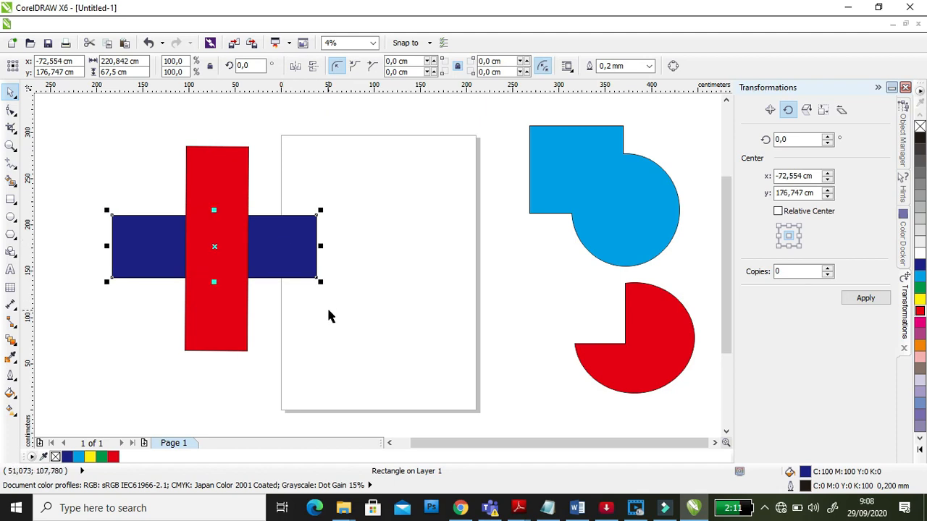
Create an Intersect shape from the overlap of the red rectangle and the dark blue rectangle.
{"action": "left_click", "coordinate": [404, 163]}
{"action": "left_click", "coordinate": [206, 160]}
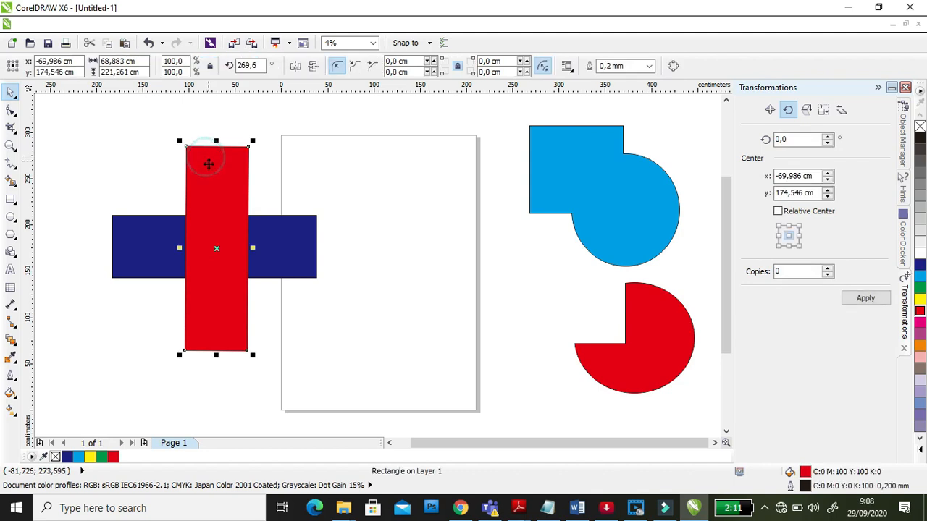
{"action": "left_click", "coordinate": [297, 261], "text": "shift"}
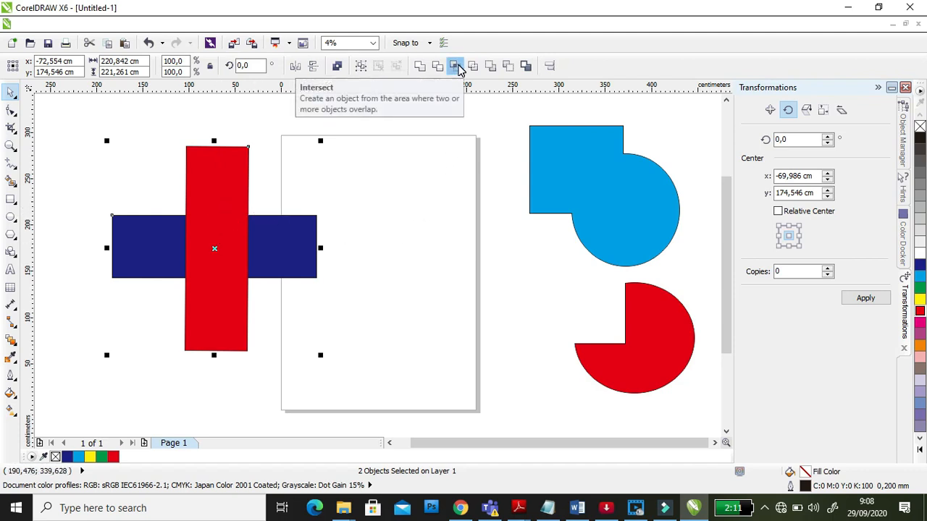
{"action": "left_click", "coordinate": [456, 66]}
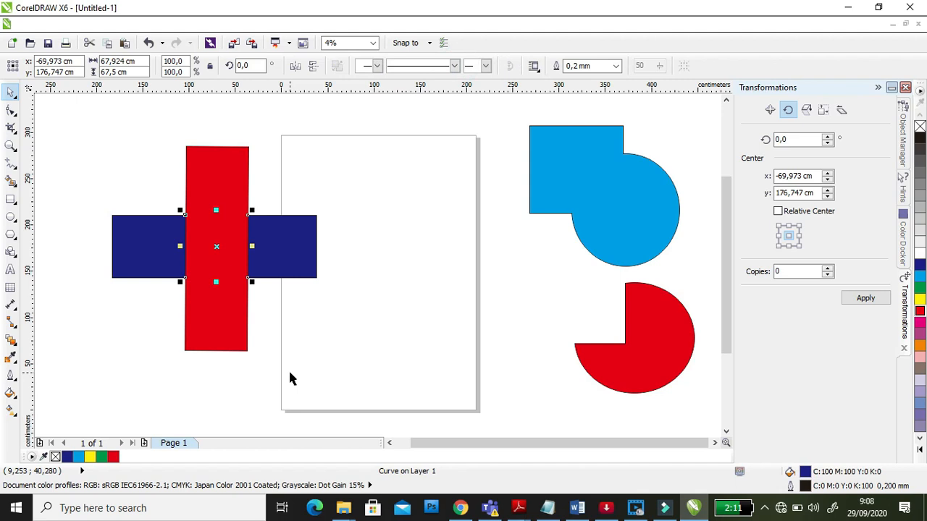
Separate the crossed shapes by moving the red rectangle right, the dark blue rectangle up and the intersection square down.
{"action": "left_click_drag", "start_coordinate": [222, 157], "coordinate": [402, 152]}
{"action": "left_click", "coordinate": [280, 241]}
{"action": "left_click_drag", "start_coordinate": [280, 242], "coordinate": [276, 157]}
{"action": "left_click", "coordinate": [220, 247]}
{"action": "left_click_drag", "start_coordinate": [220, 247], "coordinate": [241, 266]}
Overlap the red rectangle's upper end with the dark blue rectangle's lower-right corner and set the intersection square aside below.
{"action": "left_click_drag", "start_coordinate": [197, 165], "coordinate": [244, 179]}
{"action": "left_click_drag", "start_coordinate": [395, 202], "coordinate": [318, 186]}
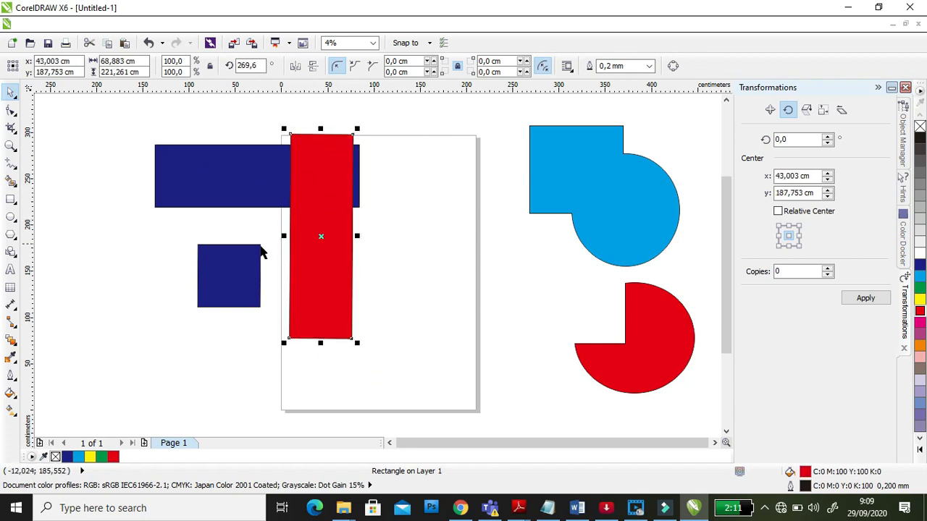
{"action": "left_click", "coordinate": [234, 262]}
{"action": "left_click_drag", "start_coordinate": [231, 263], "coordinate": [212, 259]}
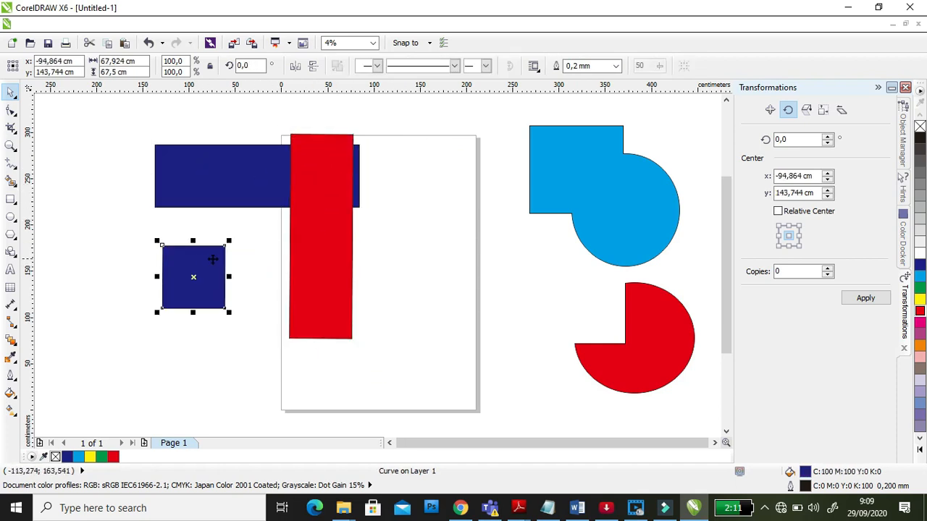
{"action": "left_click_drag", "start_coordinate": [325, 200], "coordinate": [360, 242]}
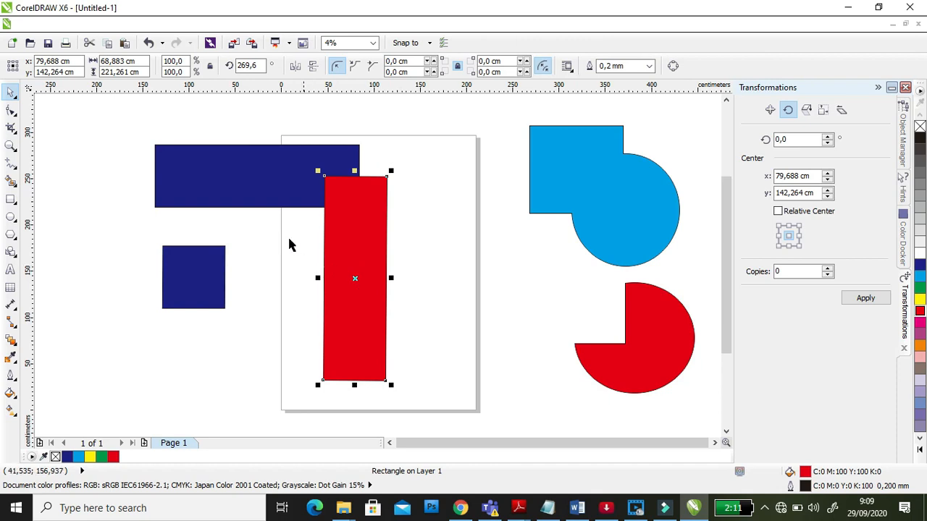
Intersect the red rectangle with the dark blue rectangle and fill the resulting overlap piece green.
{"action": "left_click", "coordinate": [267, 191], "text": "shift"}
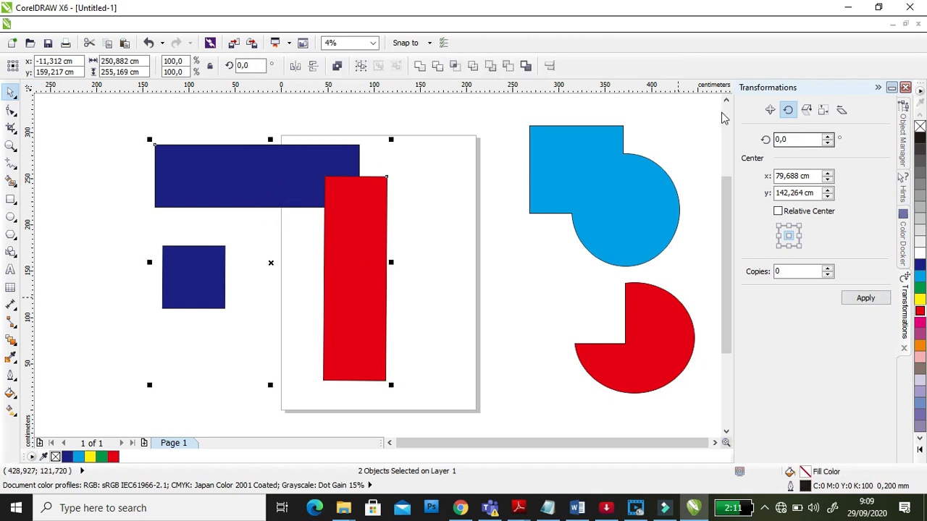
{"action": "left_click", "coordinate": [455, 67]}
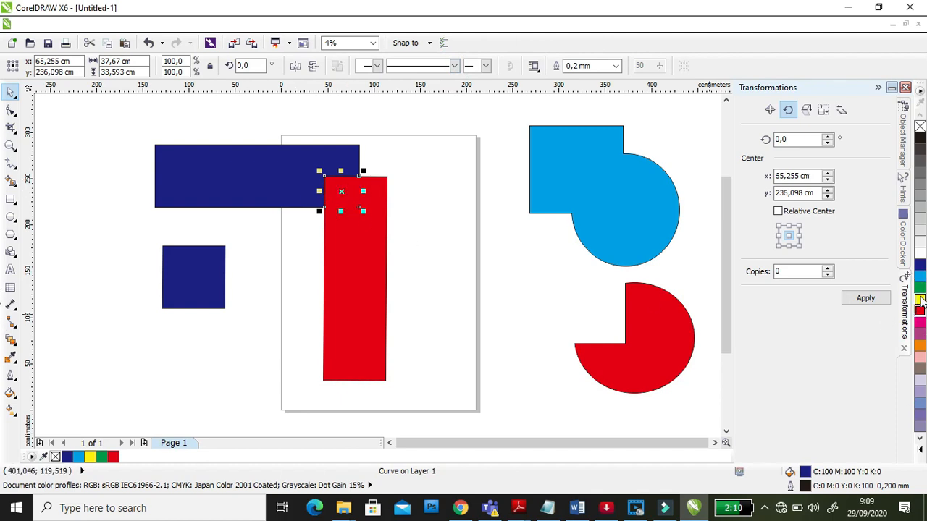
{"action": "left_click", "coordinate": [921, 289]}
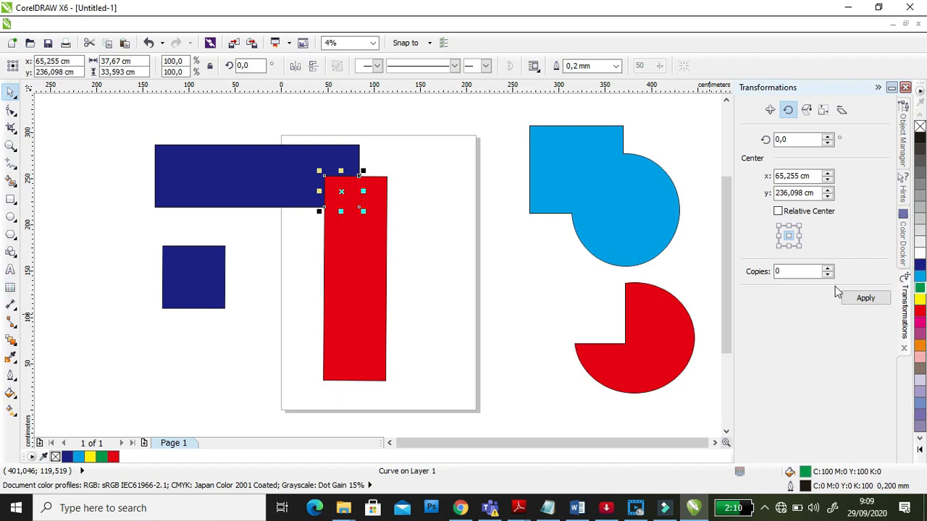
Pull the red rectangle to the right and the dark blue rectangle off the page, and move the green piece down between them.
{"action": "left_click_drag", "start_coordinate": [366, 272], "coordinate": [426, 287]}
{"action": "left_click_drag", "start_coordinate": [258, 162], "coordinate": [167, 165]}
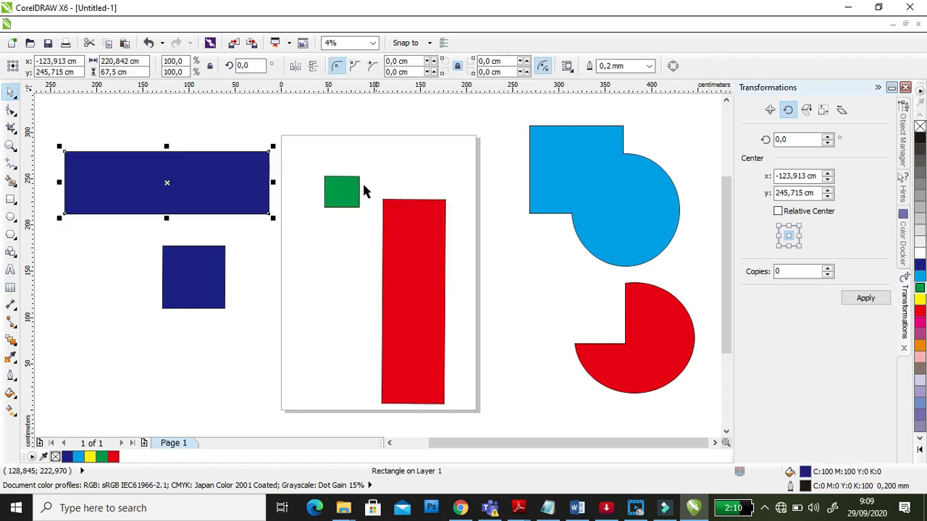
{"action": "left_click", "coordinate": [317, 172]}
{"action": "left_click", "coordinate": [342, 181]}
{"action": "left_click_drag", "start_coordinate": [342, 189], "coordinate": [336, 239]}
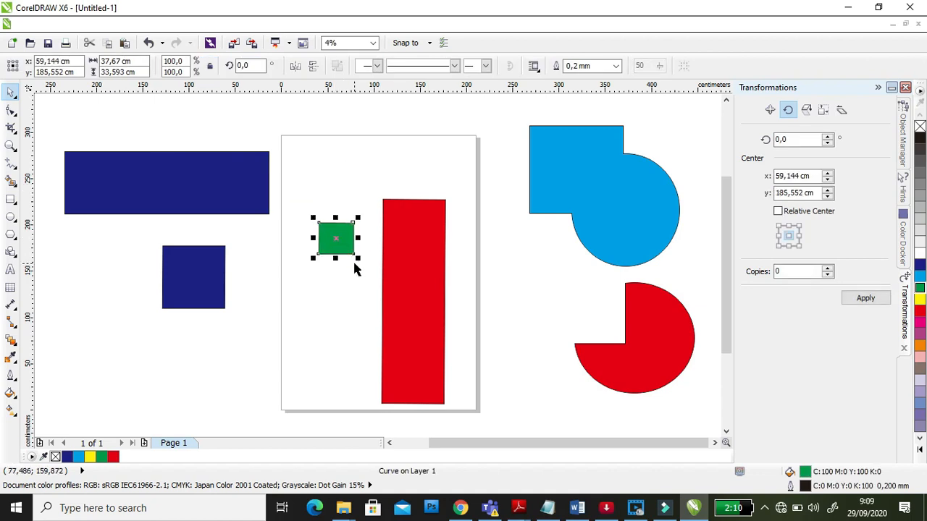